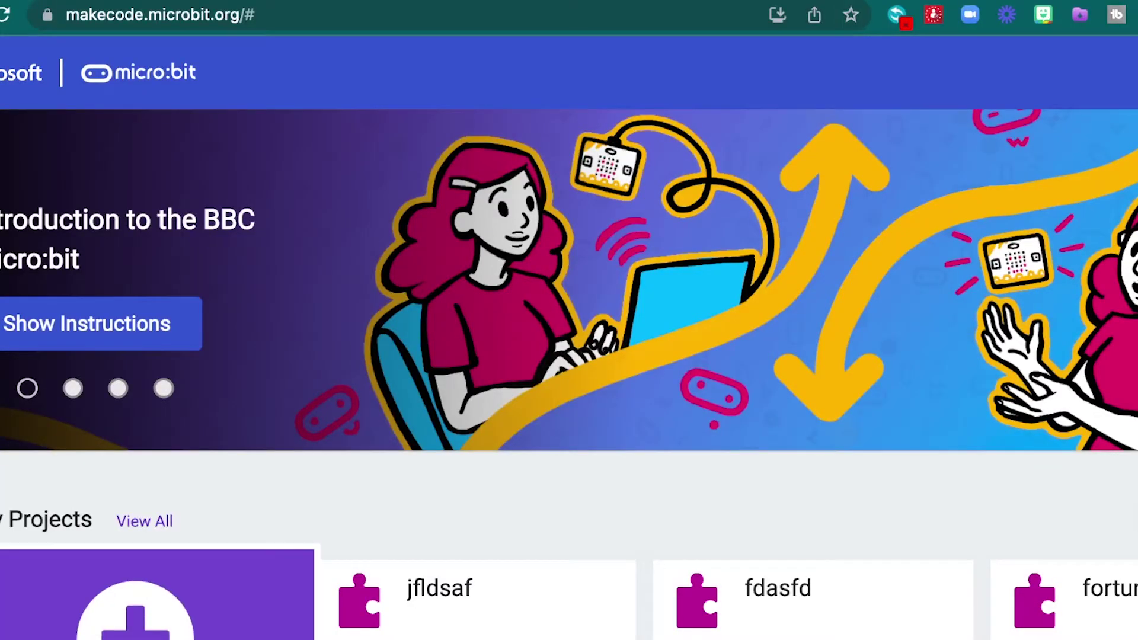
pyautogui.scroll(-2, 569, 339)
# - Create a new project named 'rock paper scissors' and delete the default on start and forever blocks
pyautogui.click(135, 533)
pyautogui.write('rock paper')
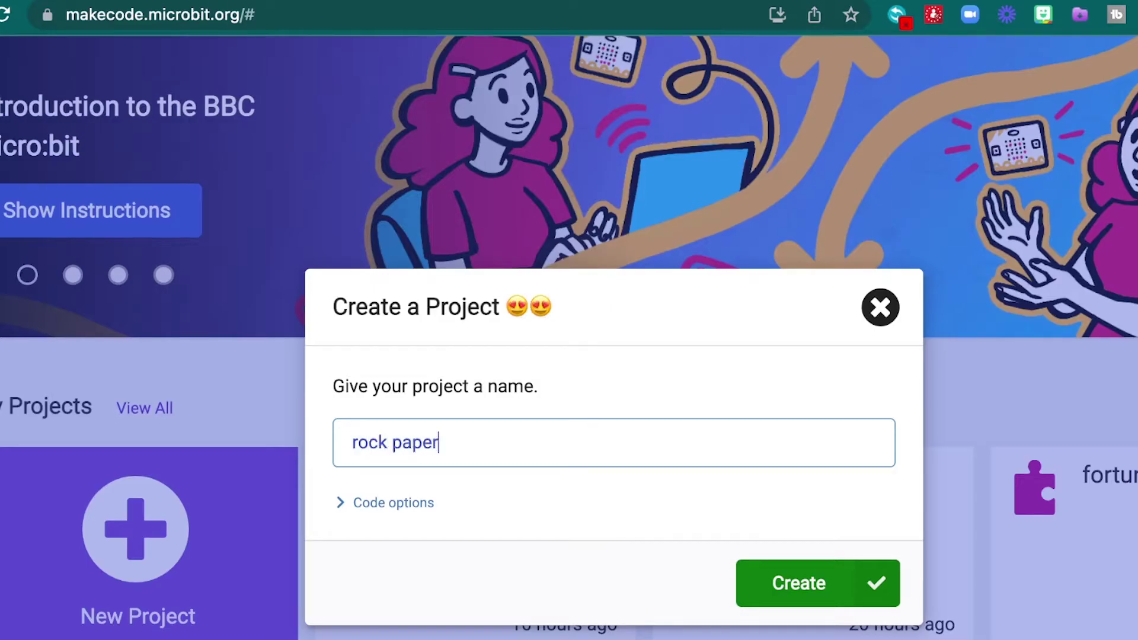
pyautogui.write('scissors')
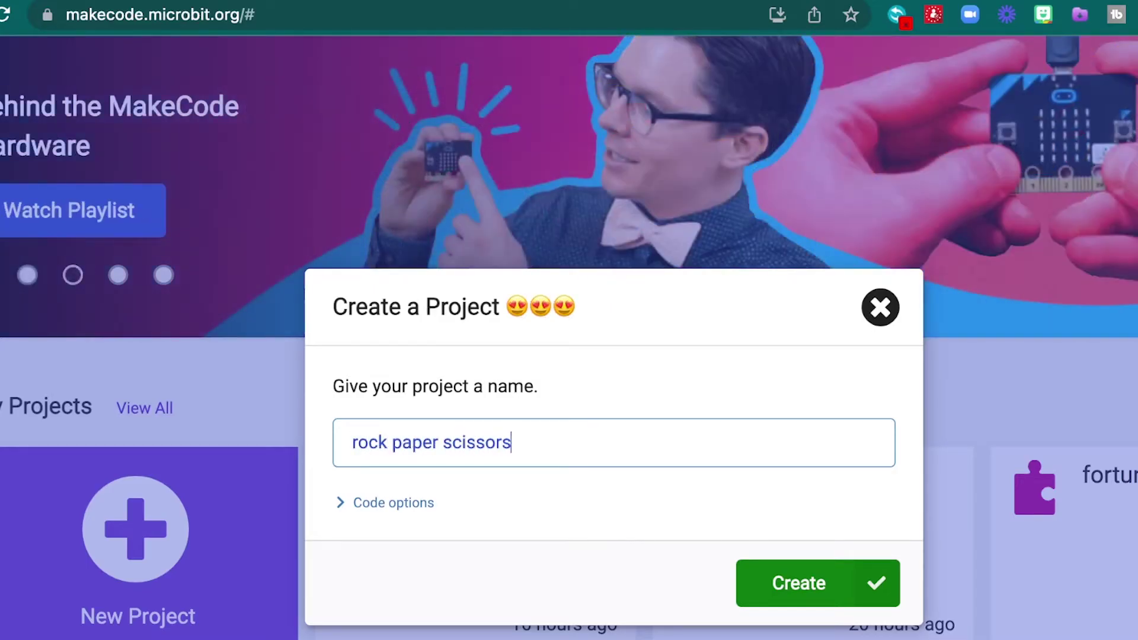
pyautogui.press('Return')
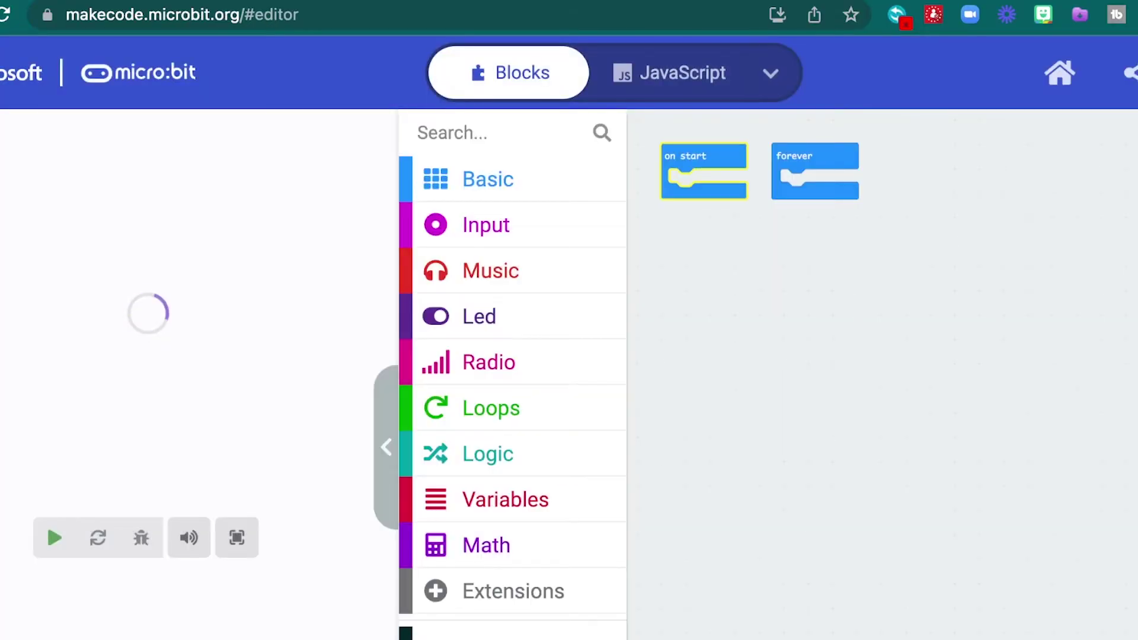
pyautogui.moveTo(685, 160); pyautogui.dragTo(528, 303)
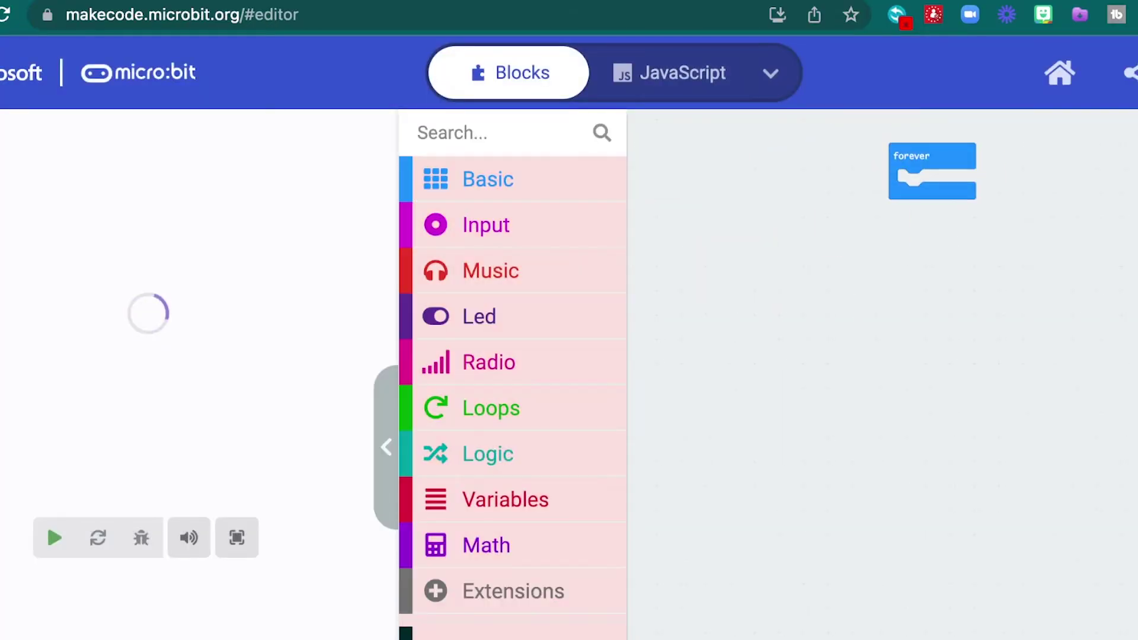
pyautogui.moveTo(916, 164)
pyautogui.mouseDown()
pyautogui.moveTo(422, 506)
pyautogui.moveTo(462, 500)
pyautogui.mouseUp()
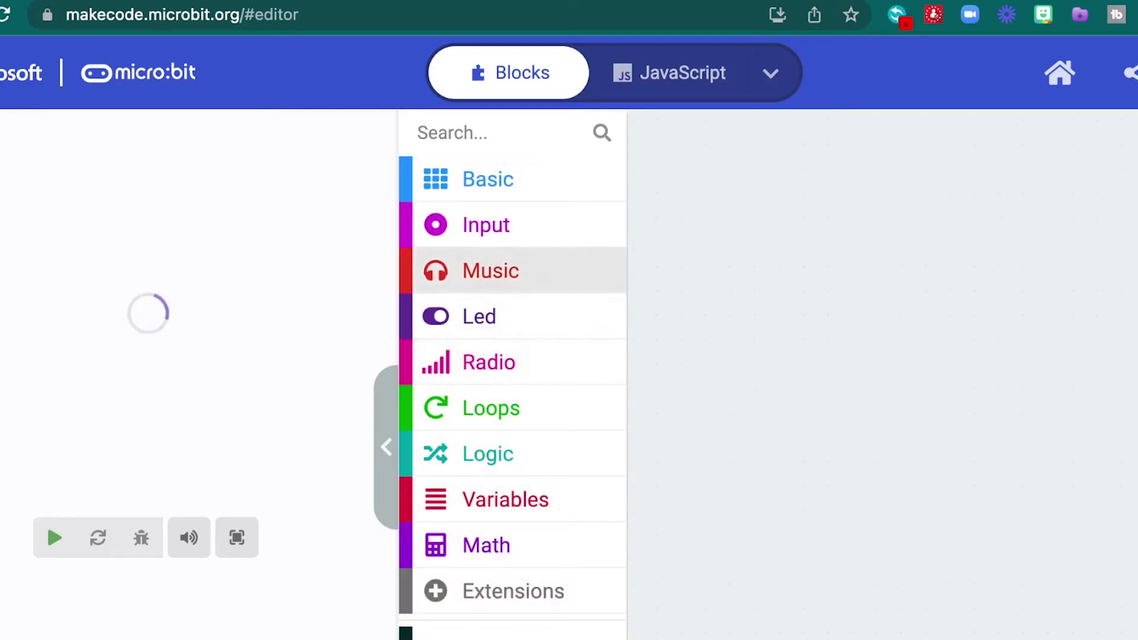
# - Add an on shake event and create a new variable named hand
pyautogui.click(486, 225)
pyautogui.press('Down')
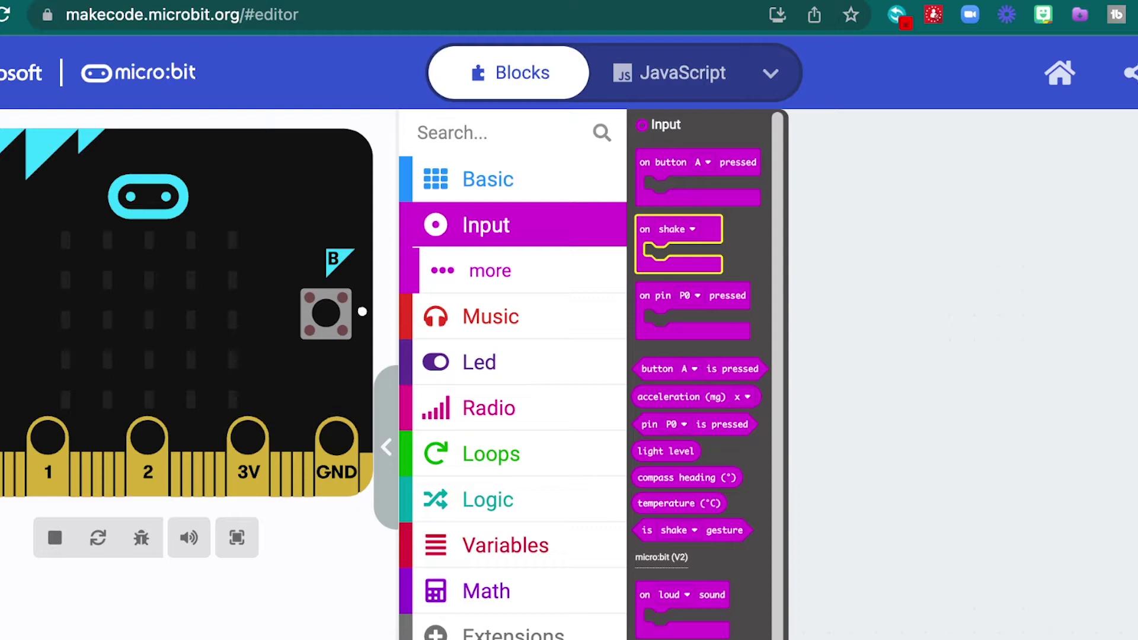
pyautogui.press('Return')
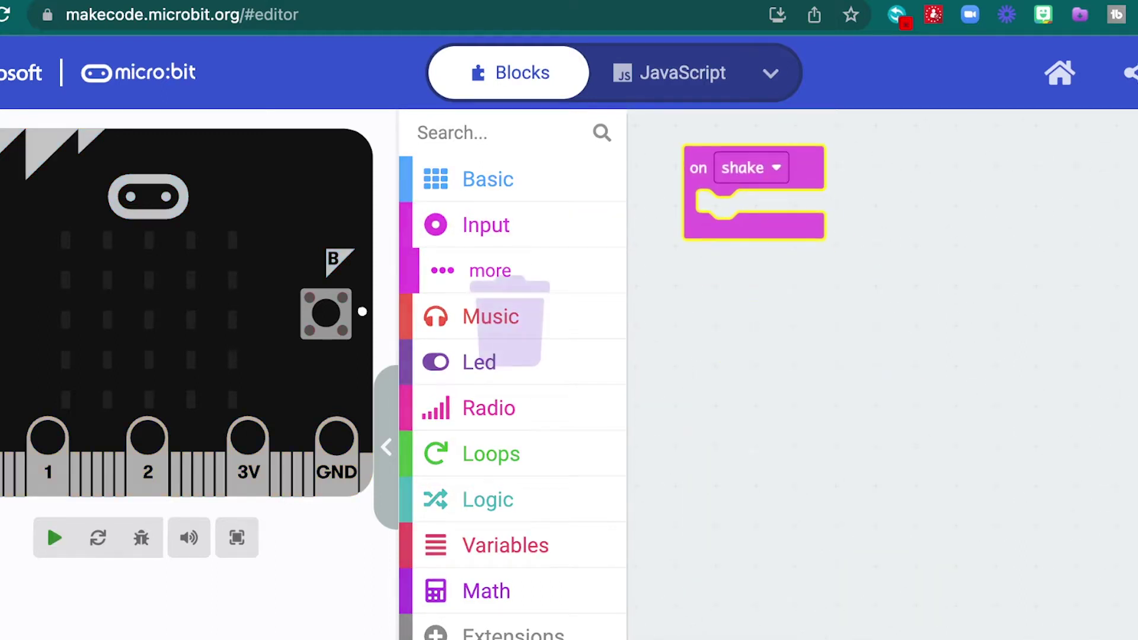
pyautogui.press('Down')
pyautogui.press('Return')
pyautogui.press('Right')
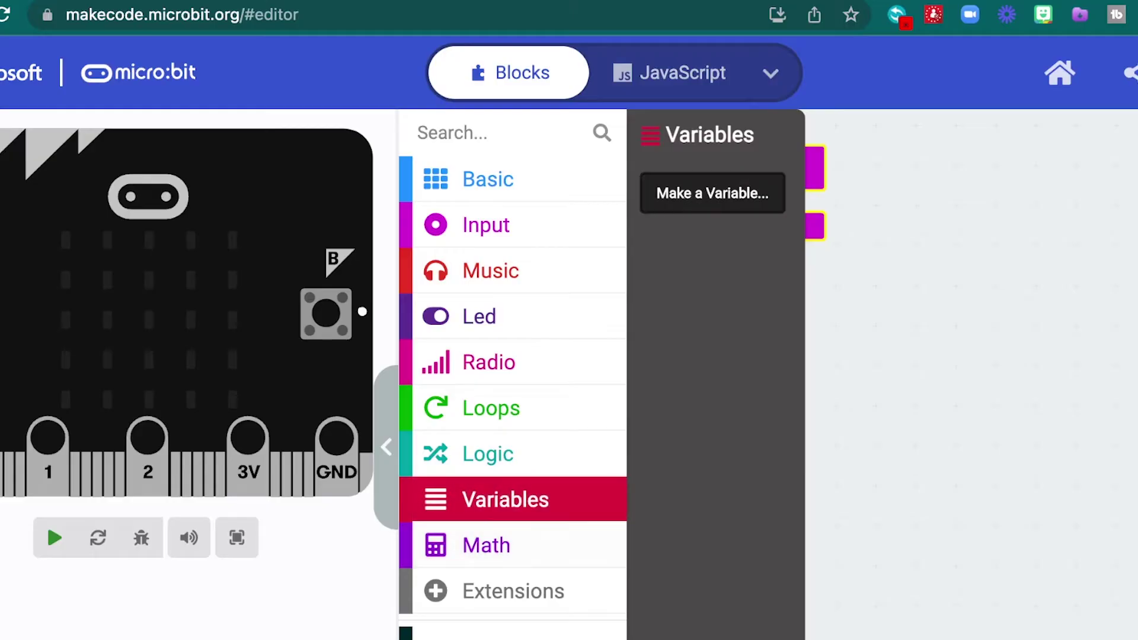
pyautogui.press('Return')
pyautogui.write('hand')
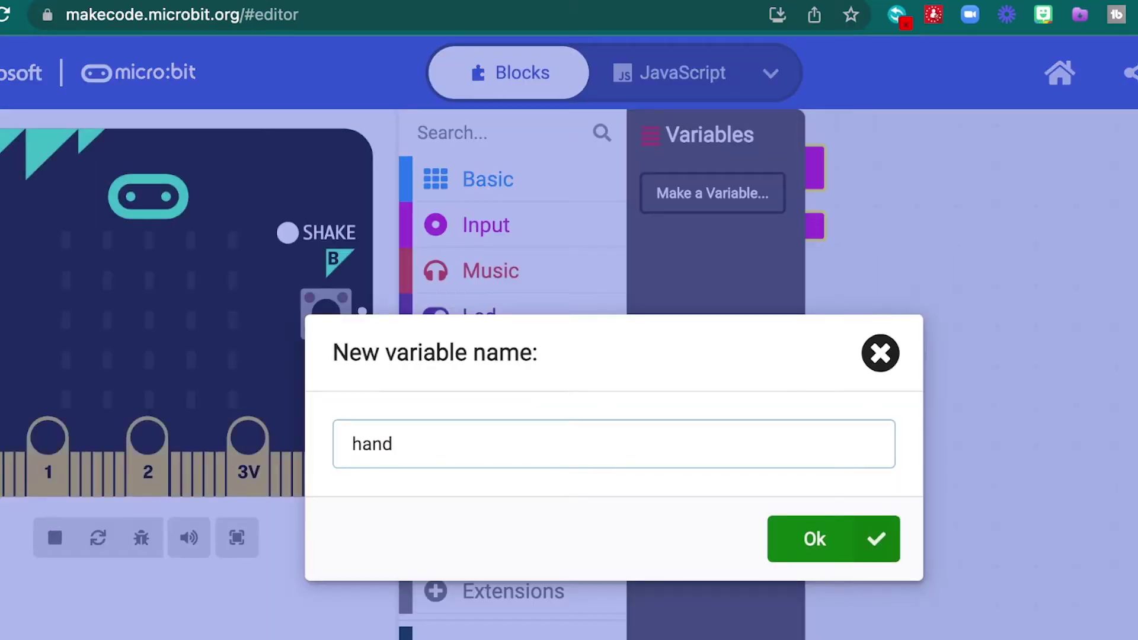
pyautogui.press('Return')
# - Place set hand to pick random inside the on shake handler
pyautogui.press('Down')
pyautogui.press('Up')
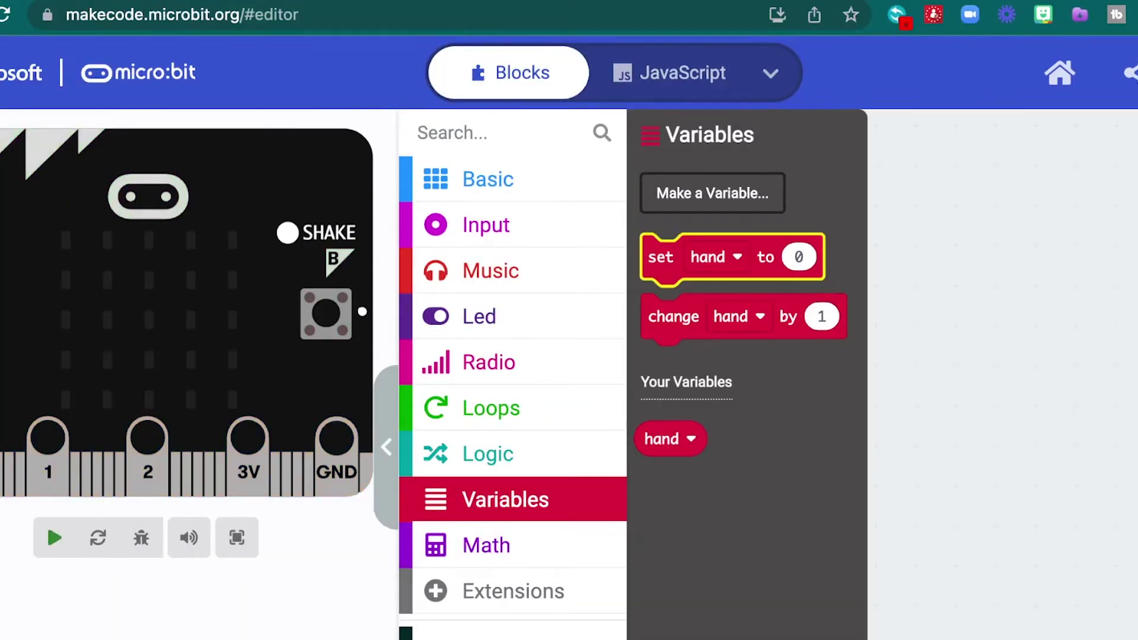
pyautogui.press('Return')
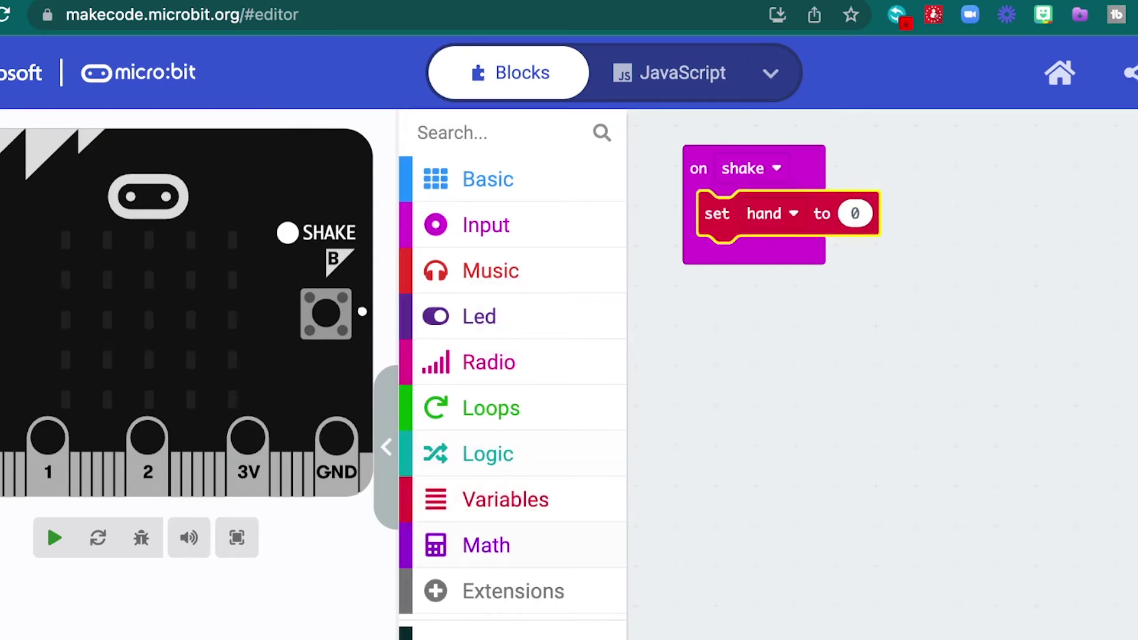
pyautogui.press('Return')
pyautogui.press('Down')
pyautogui.press('Down')
pyautogui.press('Down')
pyautogui.press('Down')
pyautogui.press('Down')
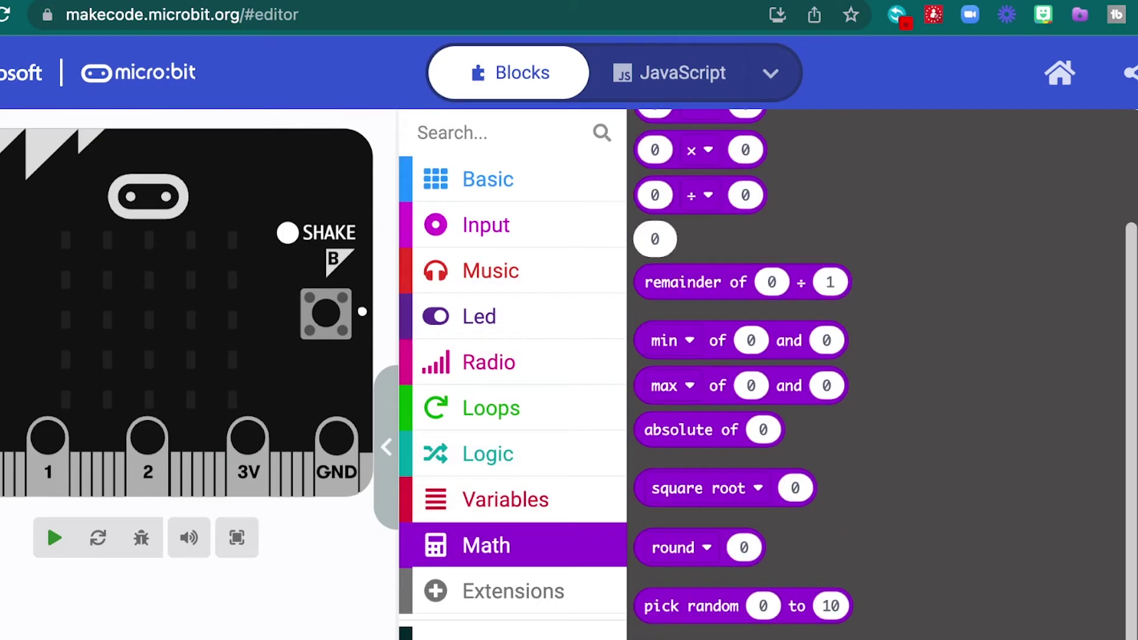
pyautogui.press('Down')
pyautogui.press('Return')
pyautogui.press('Up')
pyautogui.press('Return')
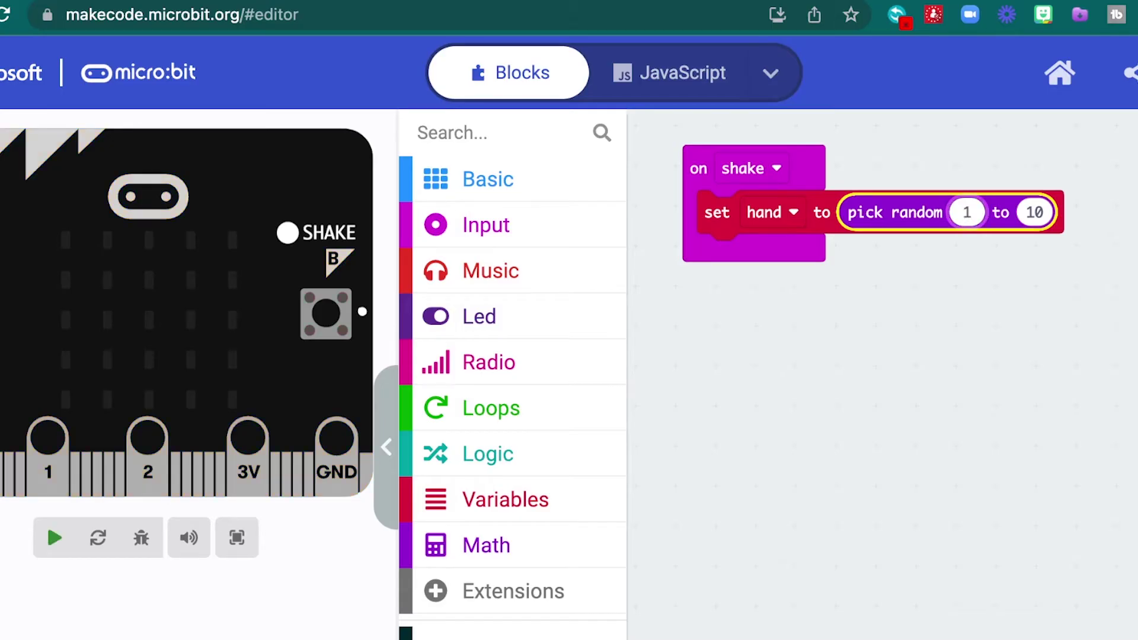
# - Change the random range's upper limit to 3
pyautogui.press('Right')
pyautogui.press('Return')
pyautogui.write('3')
pyautogui.press('Return')
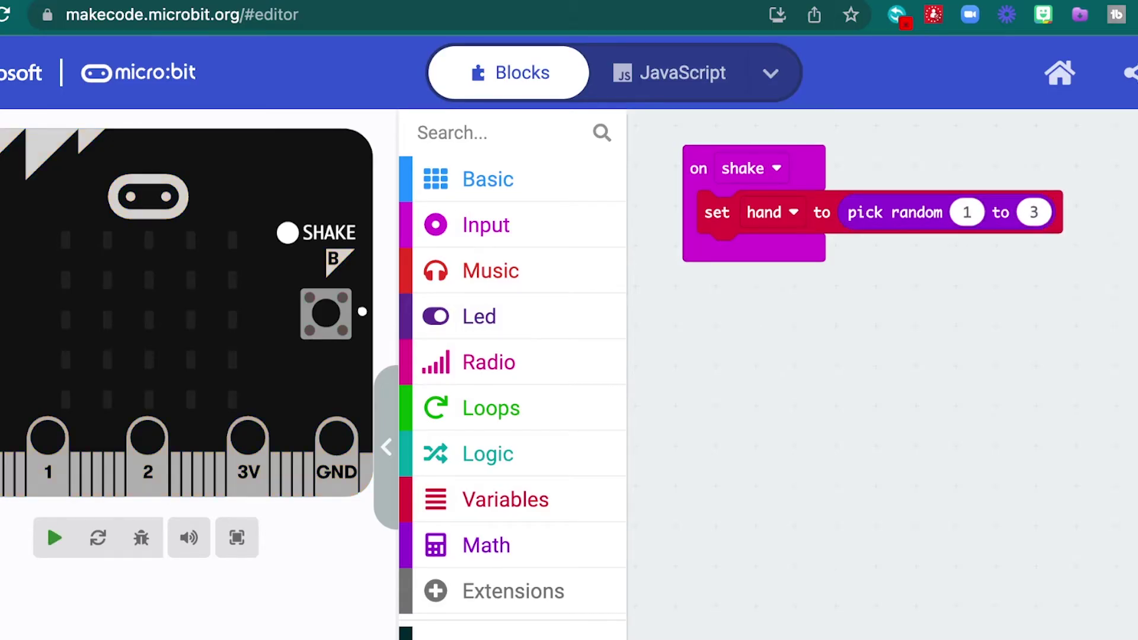
pyautogui.press('t')
pyautogui.press('Up')
# - Insert an if below set hand with a Logic 0 = 0 comparison as its condition
pyautogui.press('Right')
pyautogui.press('Return')
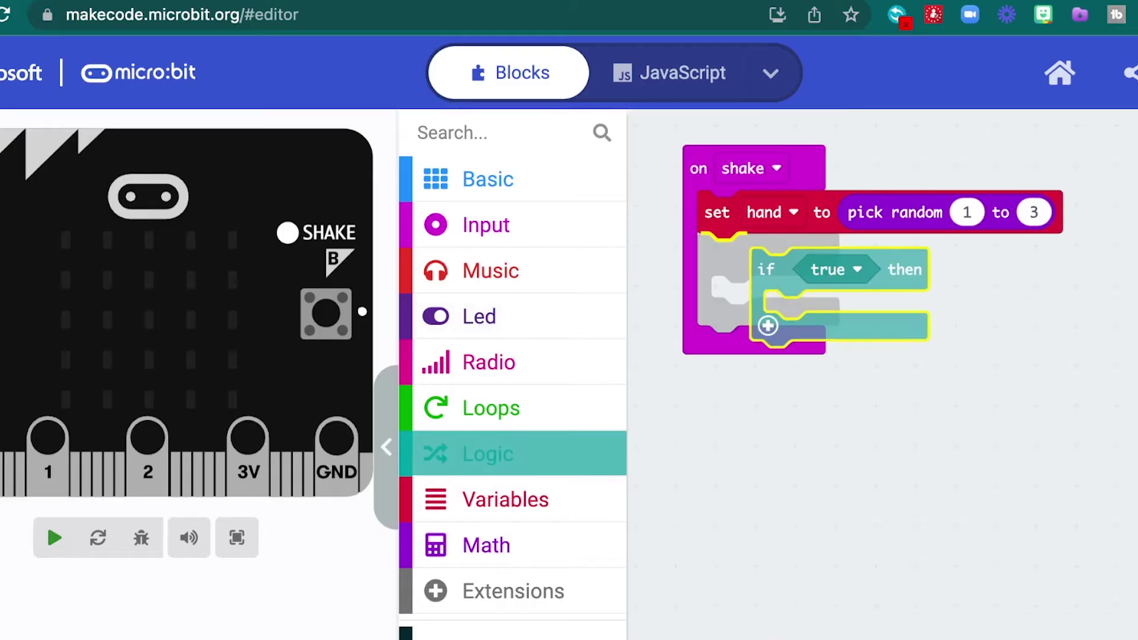
pyautogui.press('t')
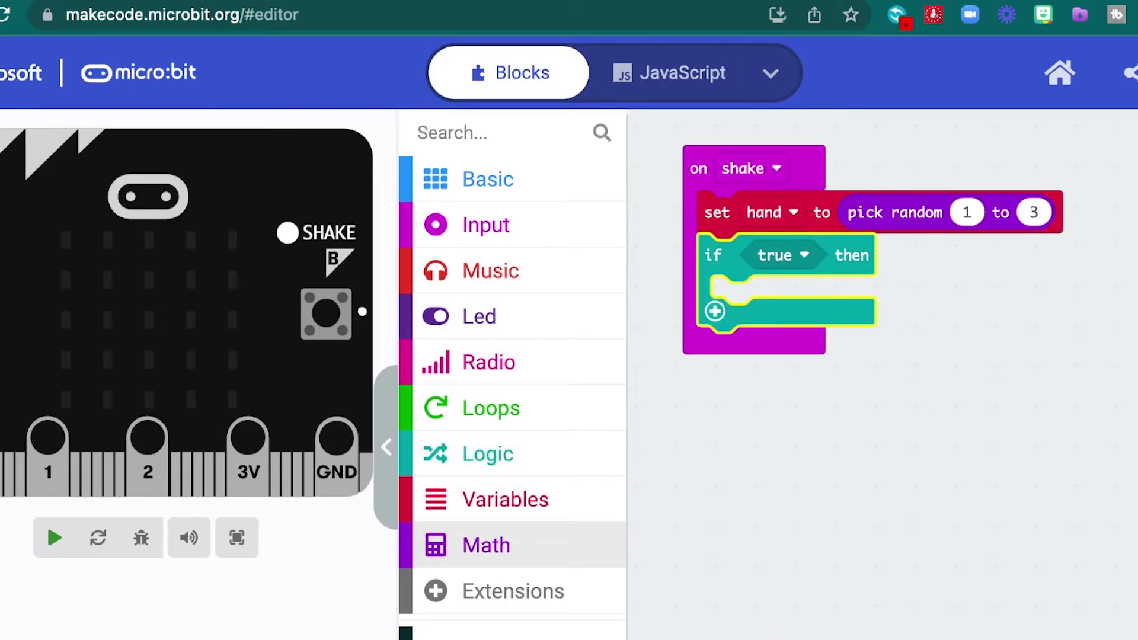
pyautogui.press('Up')
pyautogui.press('Up')
pyautogui.press('Right')
pyautogui.press('Down')
pyautogui.press('Down')
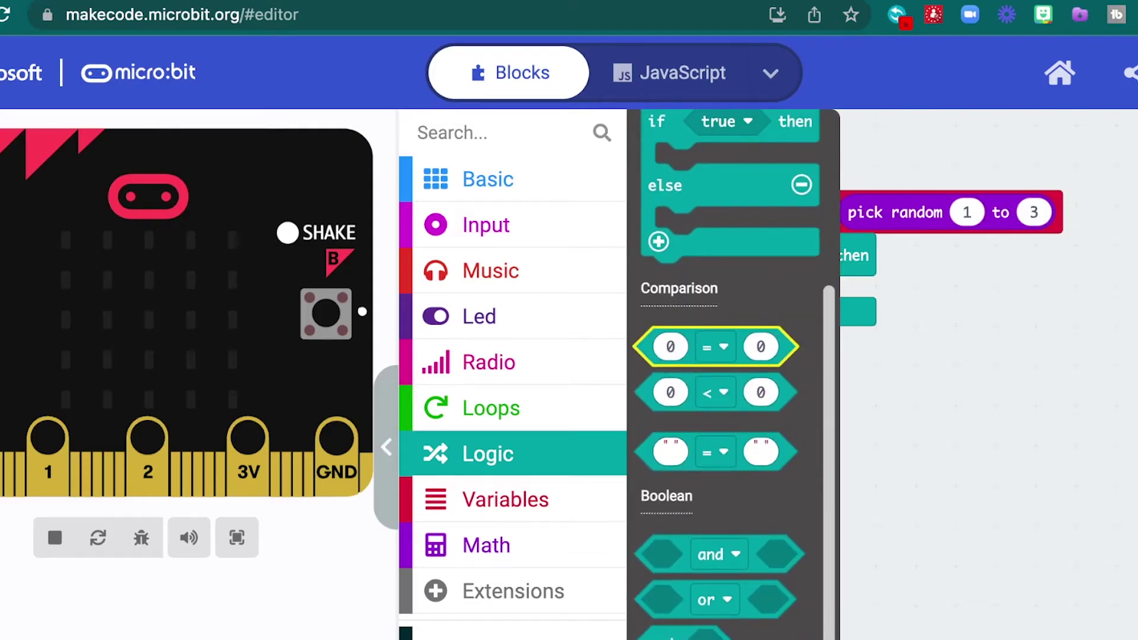
pyautogui.press('Return')
# - Put hand on the comparison's left side so the if checks hand = 1
pyautogui.press('t')
pyautogui.press('Down')
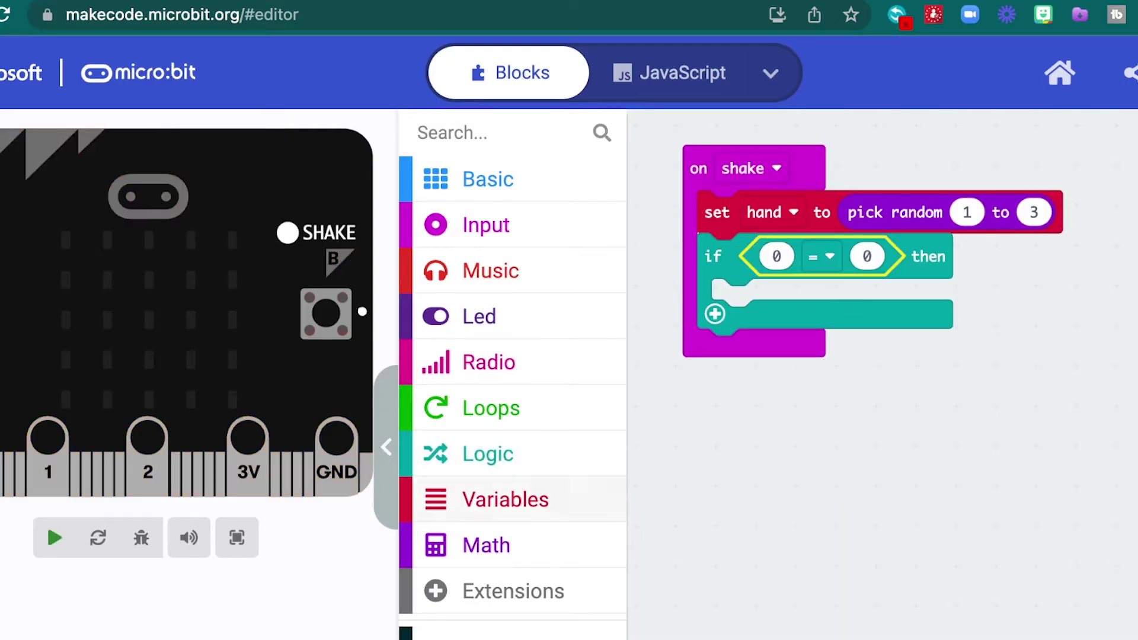
pyautogui.press('Right')
pyautogui.press('Right')
pyautogui.press('Return')
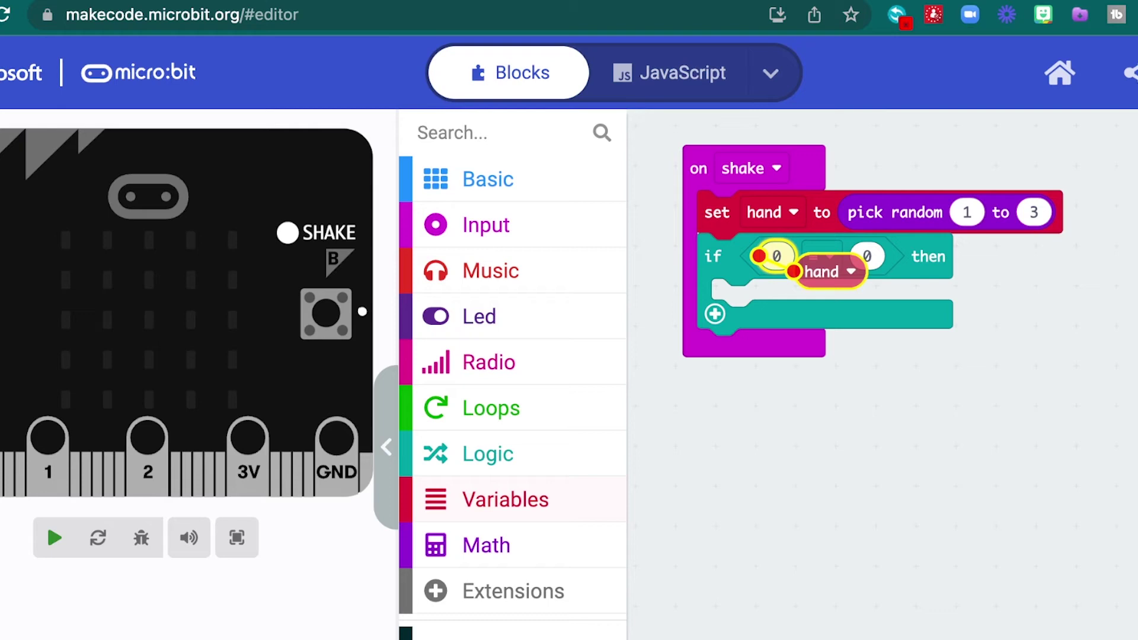
pyautogui.press('Right')
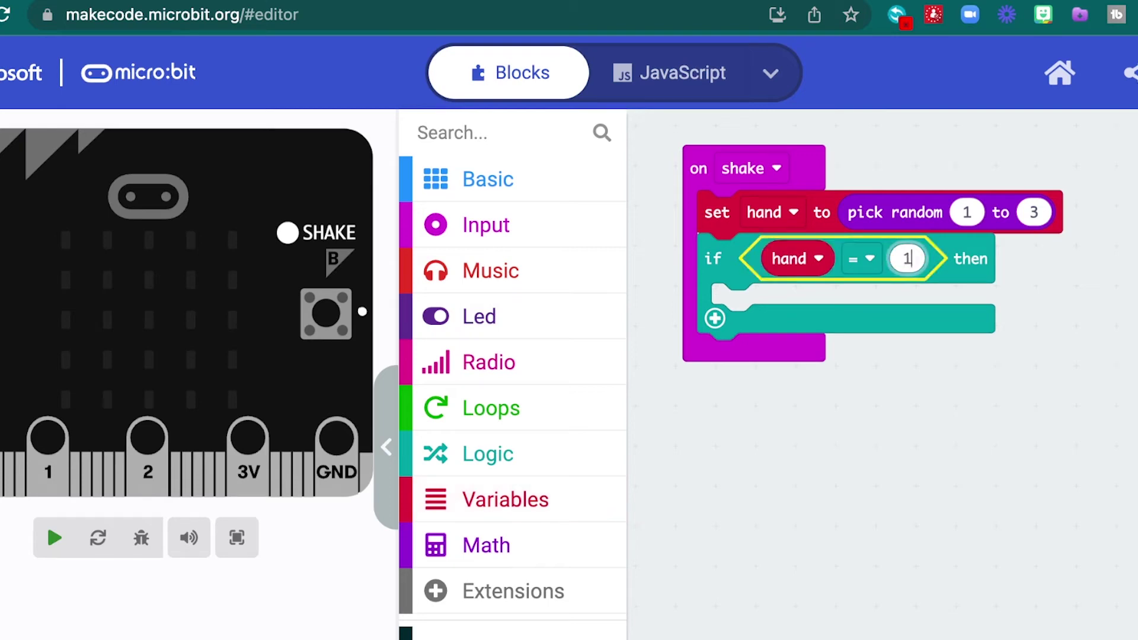
# - Add show leds inside the if and light the centre LEDs as a filled square
pyautogui.press('t')
pyautogui.press('Right')
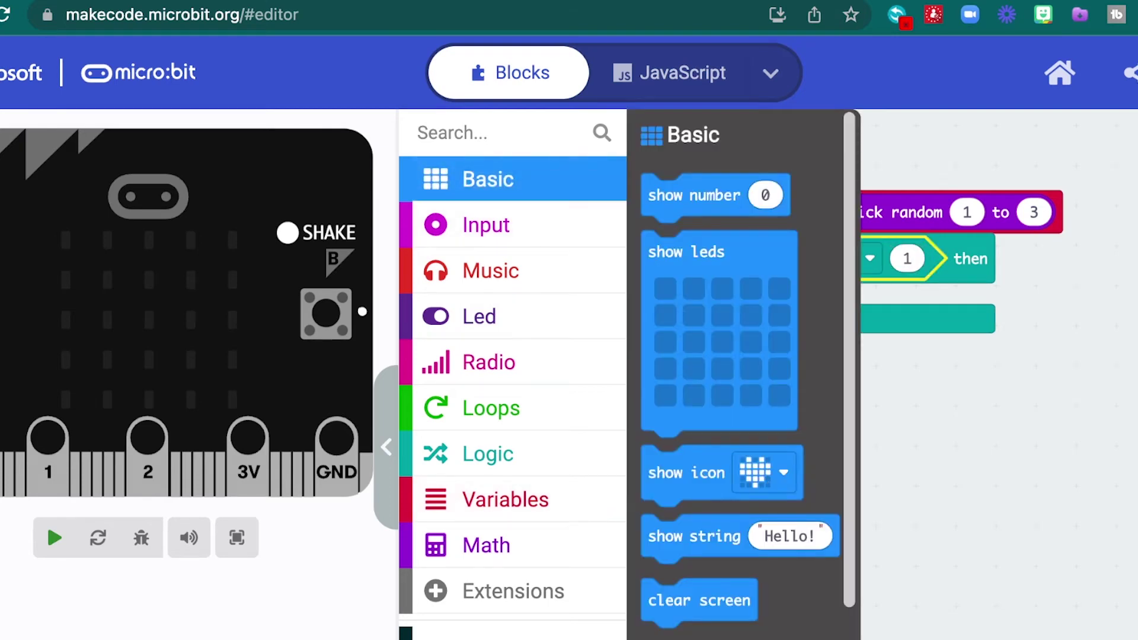
pyautogui.press('Down')
pyautogui.press('Down')
pyautogui.press('Down')
pyautogui.press('Up')
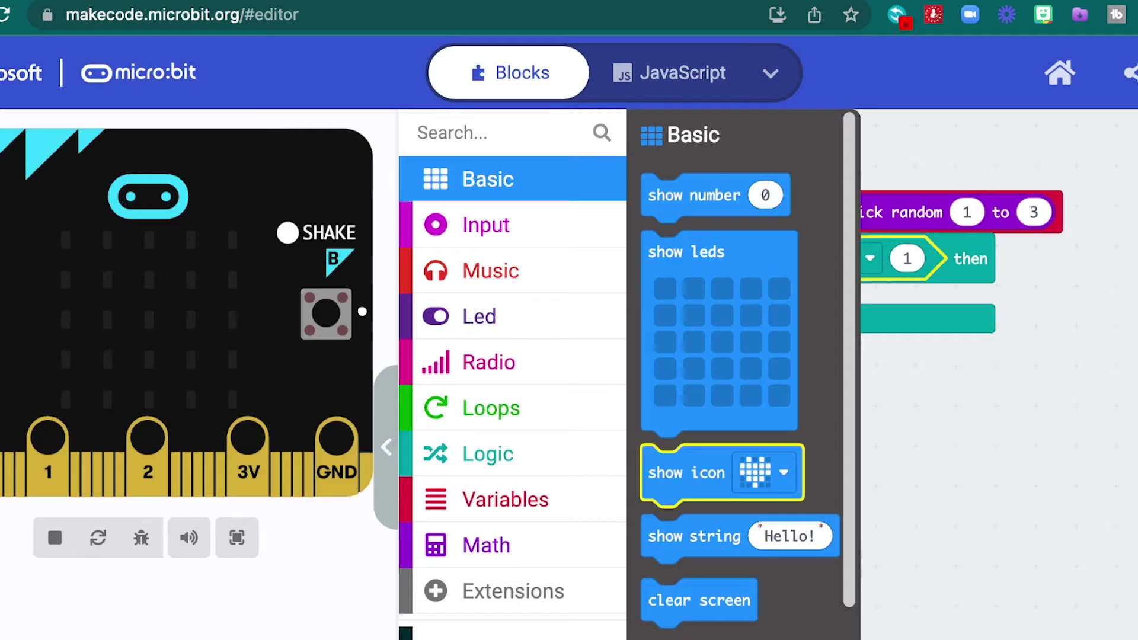
pyautogui.press('Up')
pyautogui.press('Return')
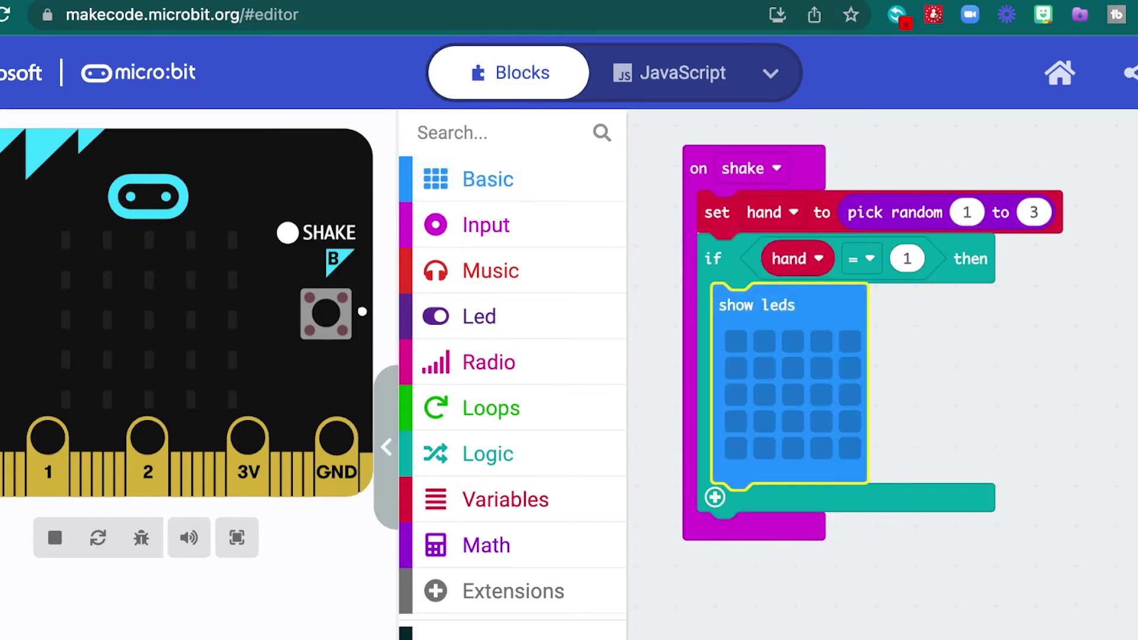
pyautogui.moveTo(821, 396); pyautogui.dragTo(792, 368)
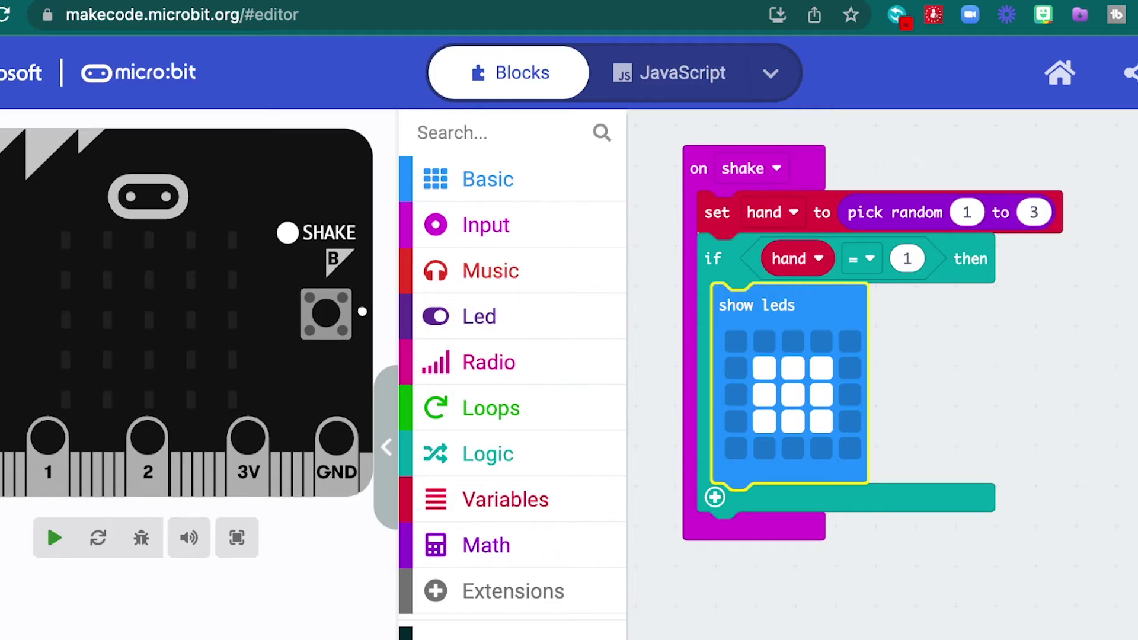
# - Duplicate the hand = 1 if block below the original and change its number to 2
pyautogui.press('Up')
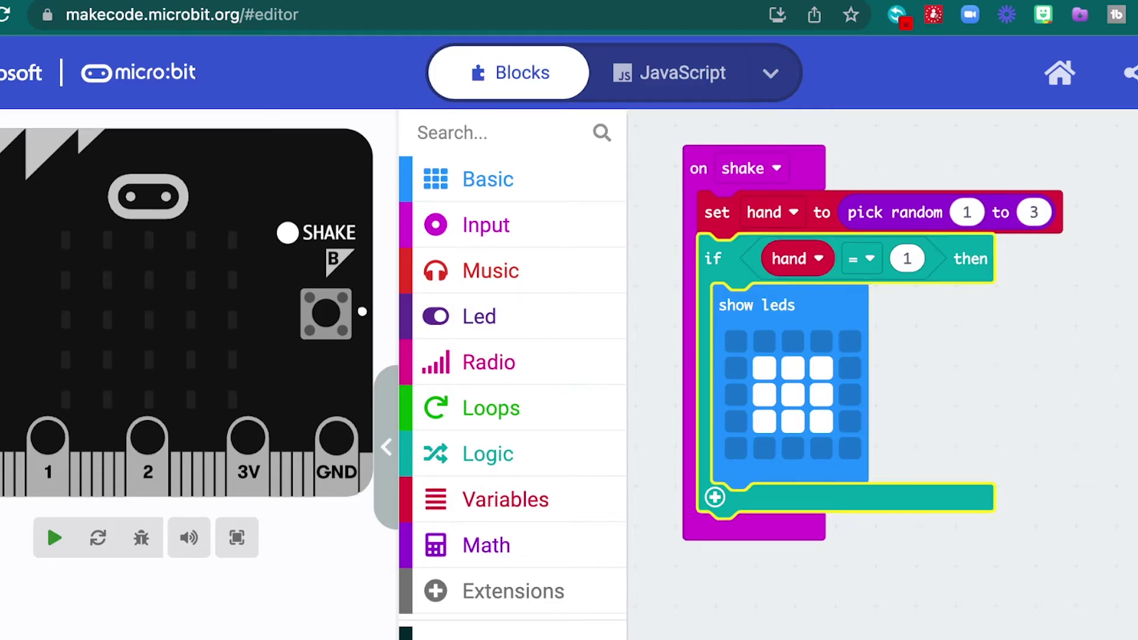
pyautogui.hotkey('ctrl', 'c')
pyautogui.hotkey('ctrl', 'v')
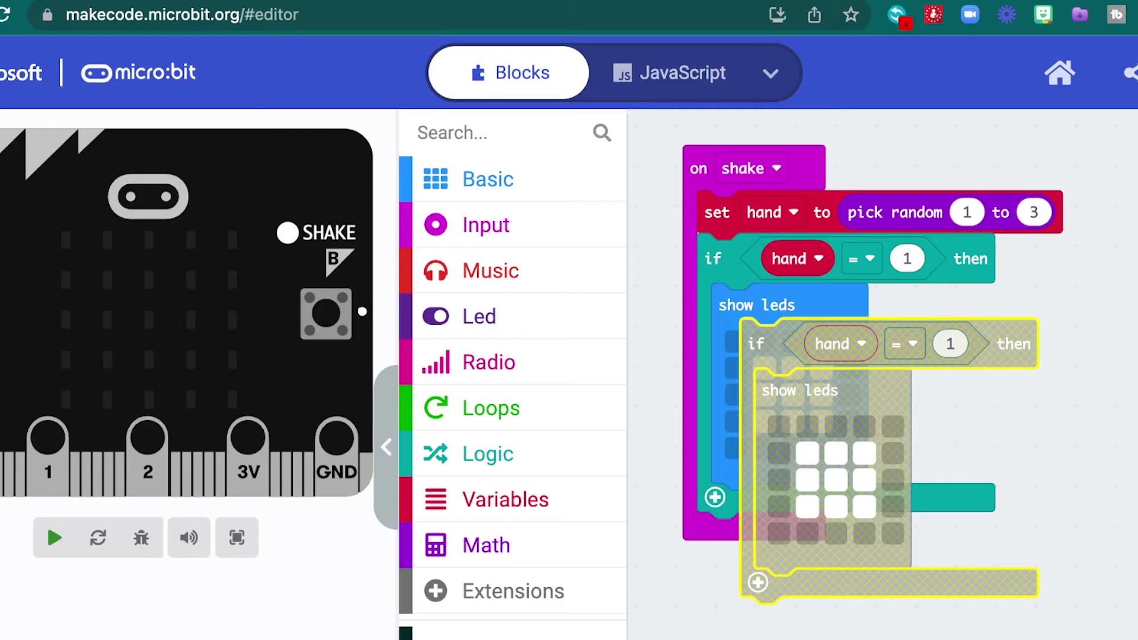
pyautogui.press('Down')
pyautogui.press('Return')
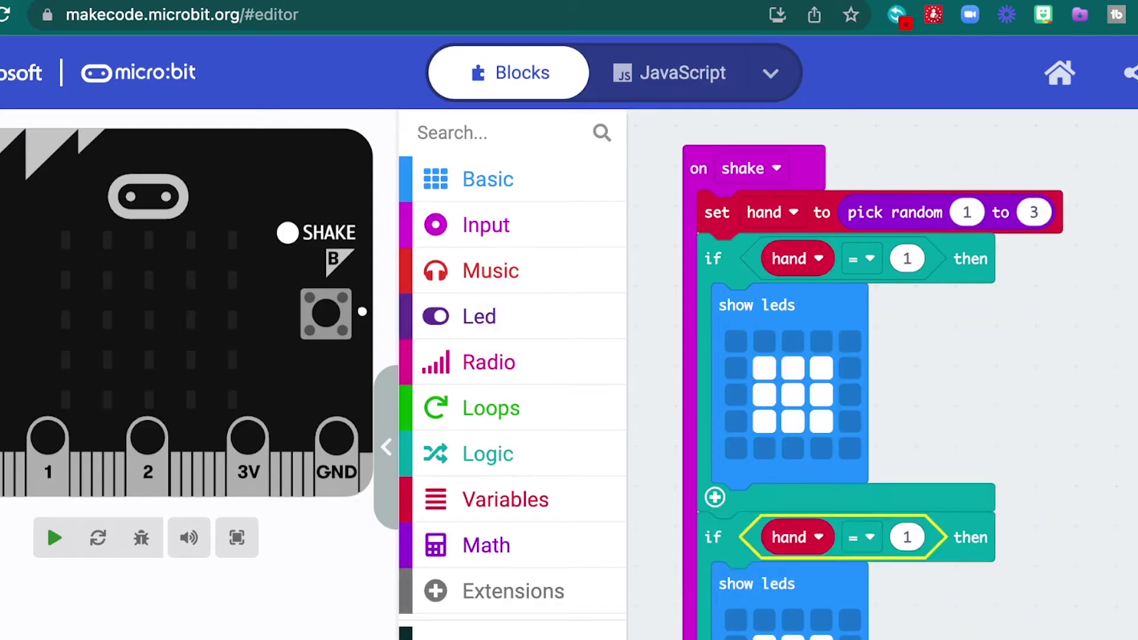
pyautogui.press('Return')
pyautogui.write('2')
pyautogui.press('Return')
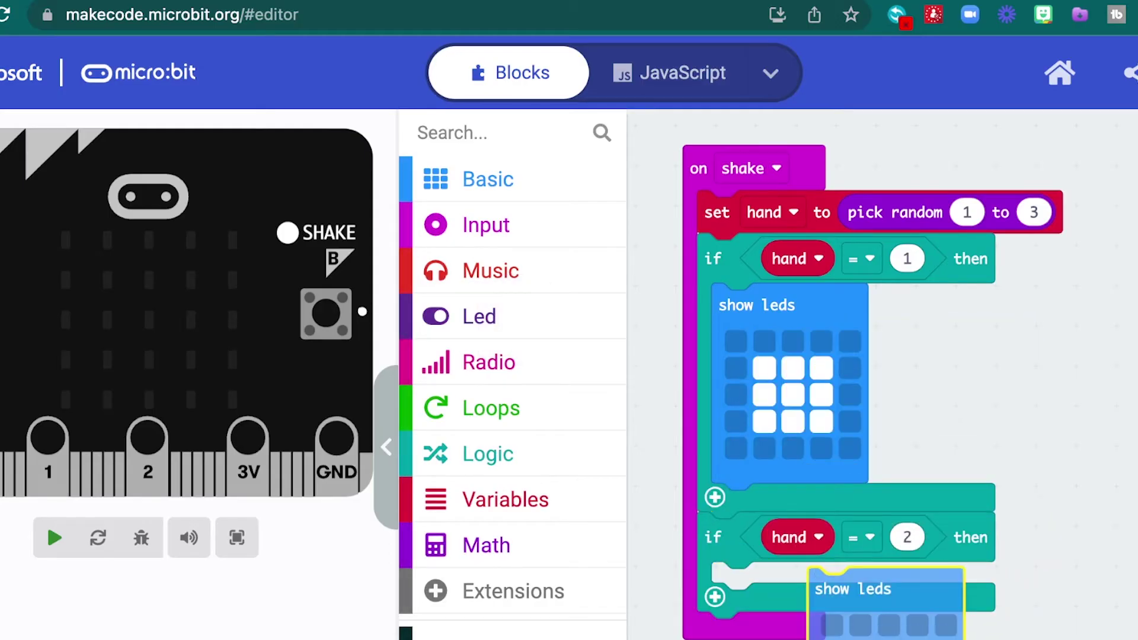
# - Light all 25 LEDs in the copy's show leds grid for paper
pyautogui.press('Down')
pyautogui.press('Down')
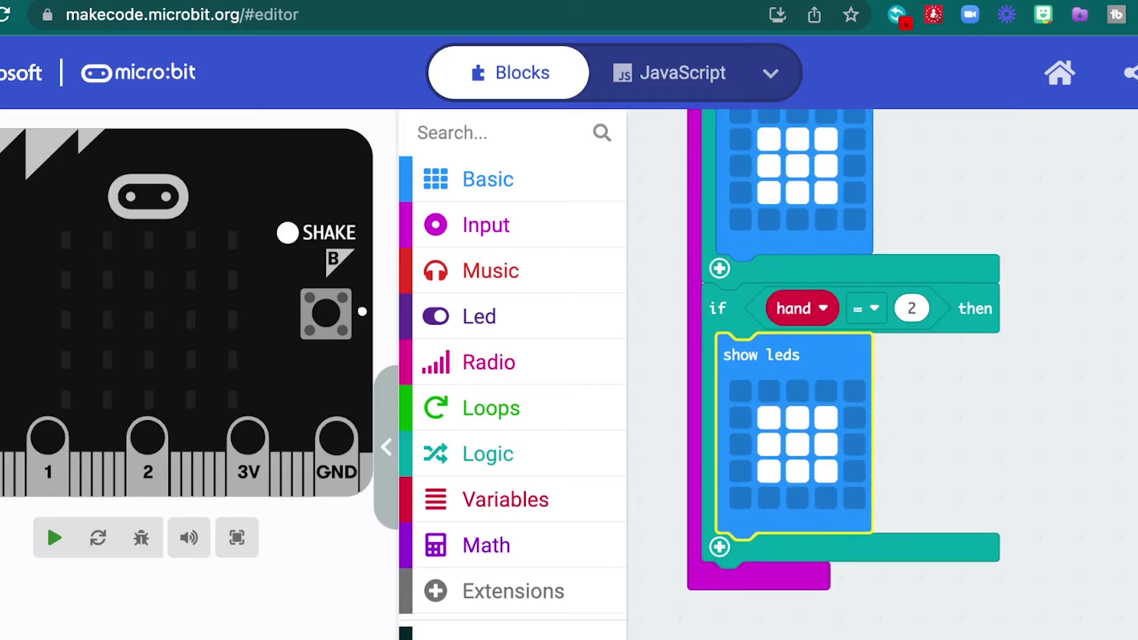
pyautogui.press('Down')
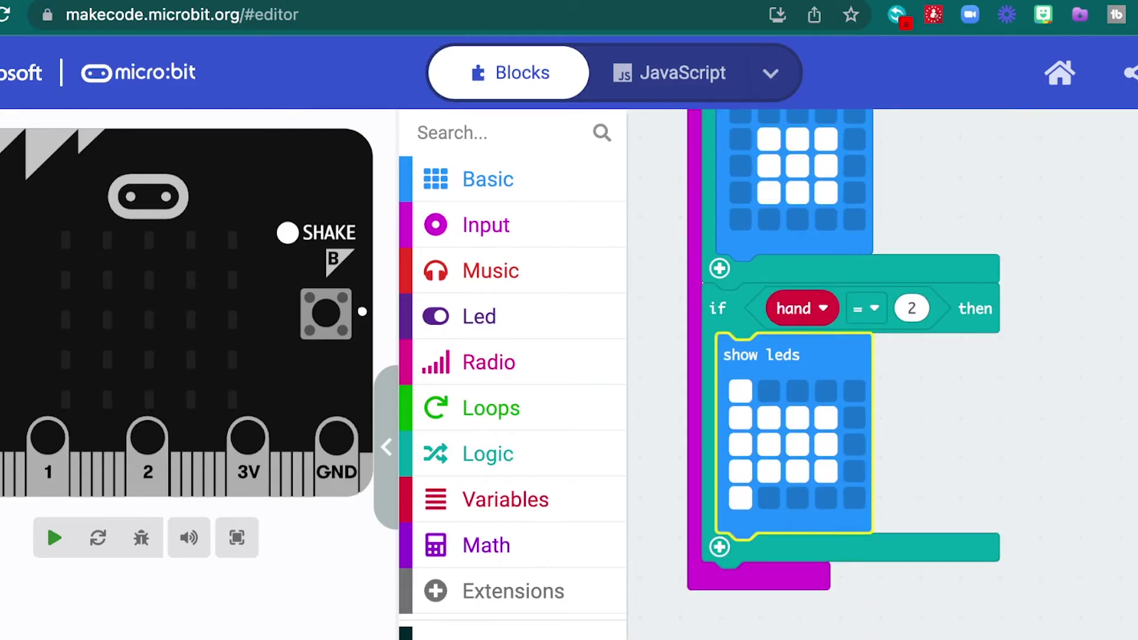
pyautogui.press('Right')
pyautogui.press('Return')
pyautogui.press('Right')
pyautogui.press('Return')
pyautogui.press('Right')
pyautogui.press('Return')
pyautogui.press('Right')
pyautogui.press('Return')
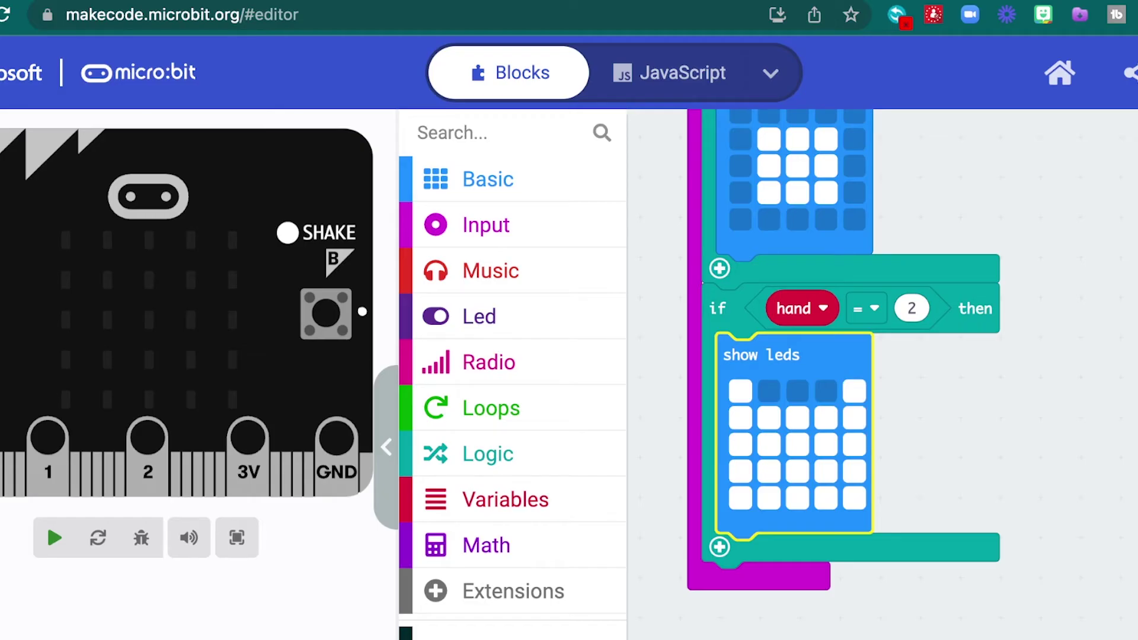
pyautogui.press('Return')
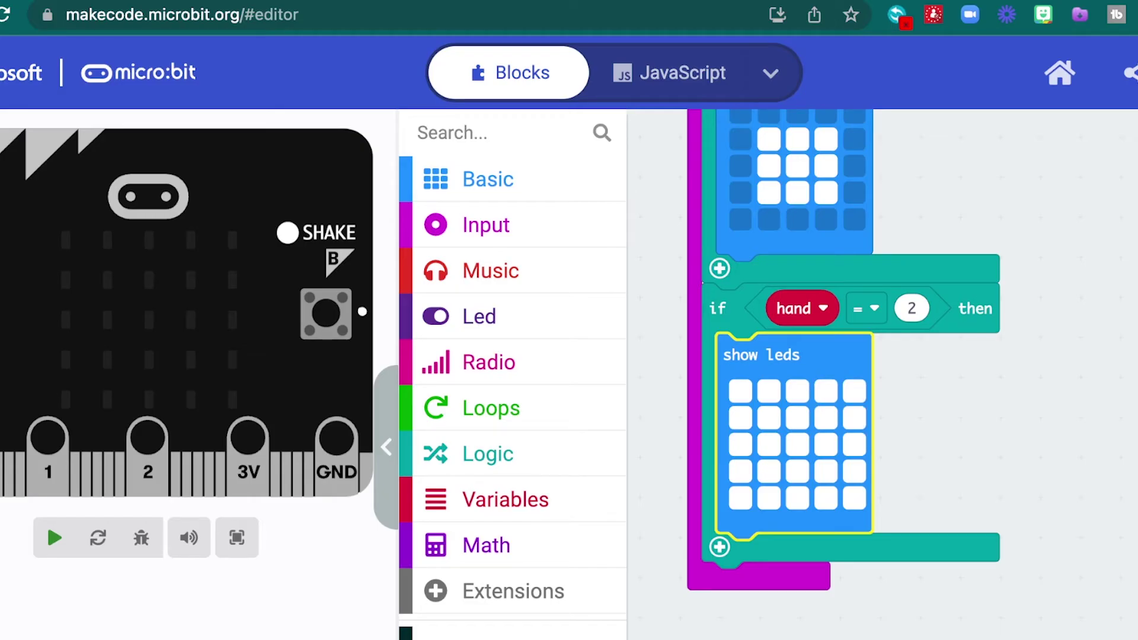
# - Paste a third if below the hand = 2 check, set it to 3, and remove its show leds
pyautogui.press('m')
pyautogui.press('Down')
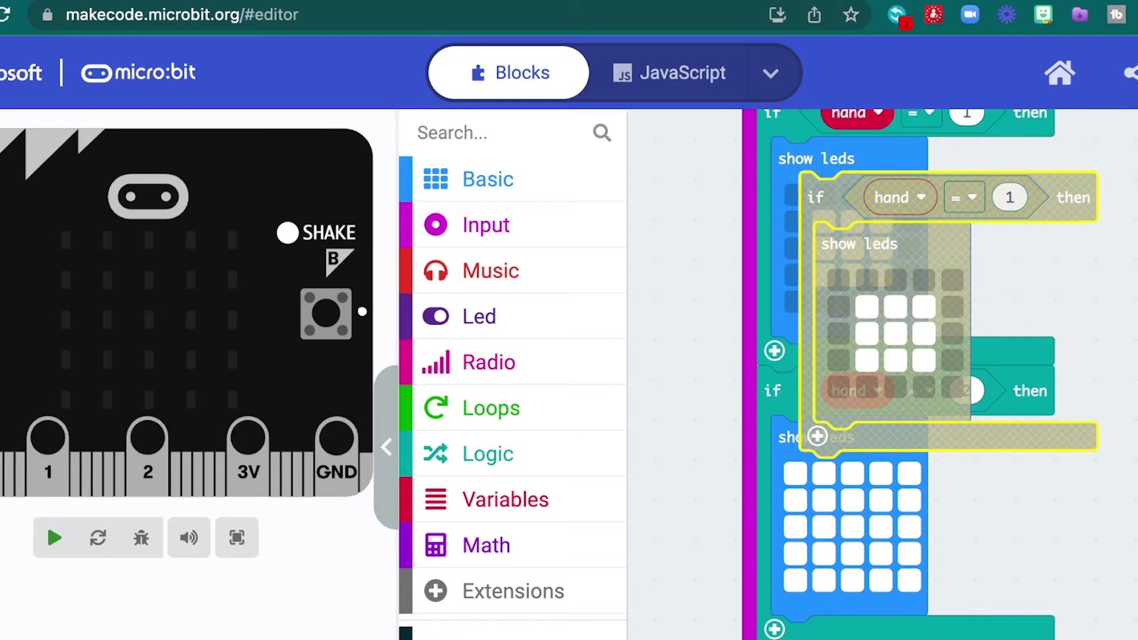
pyautogui.press('Return')
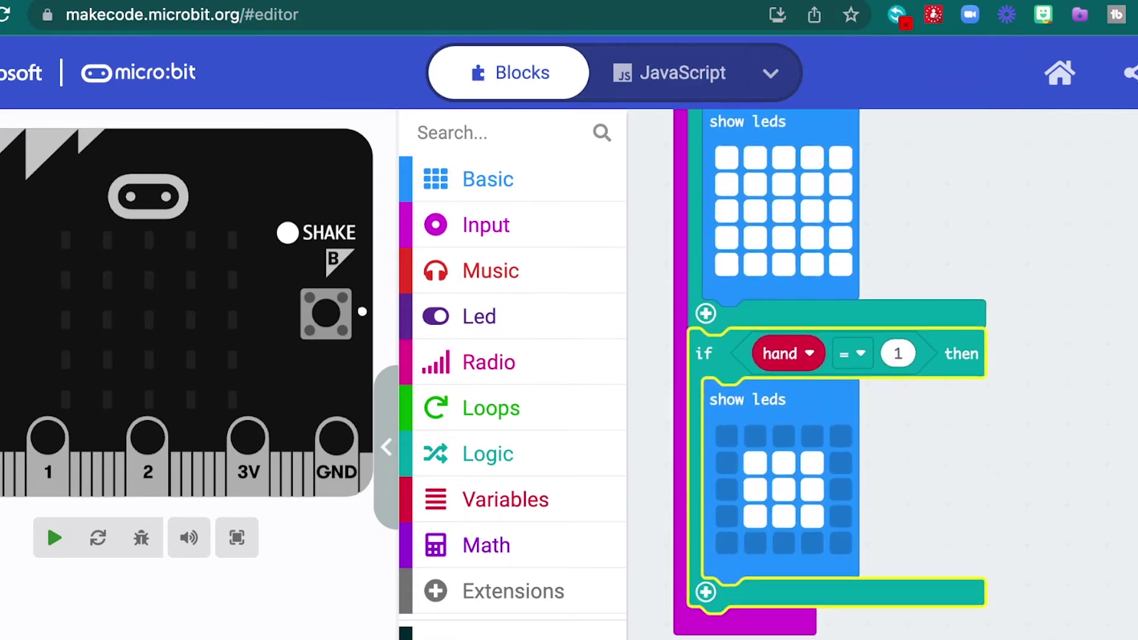
pyautogui.press('Return')
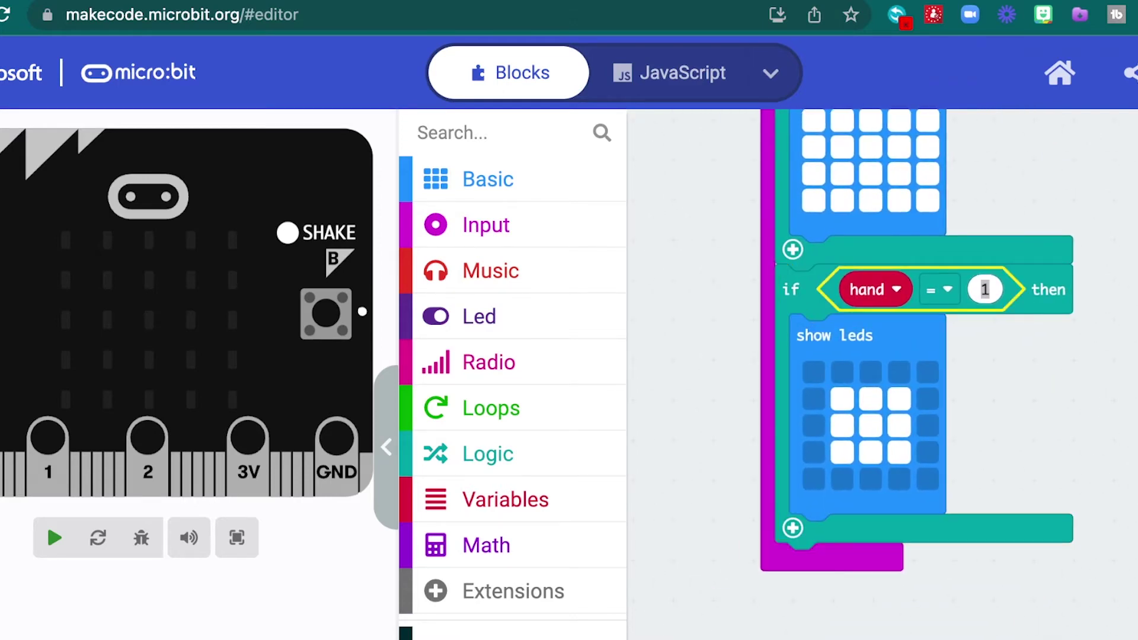
pyautogui.write('3')
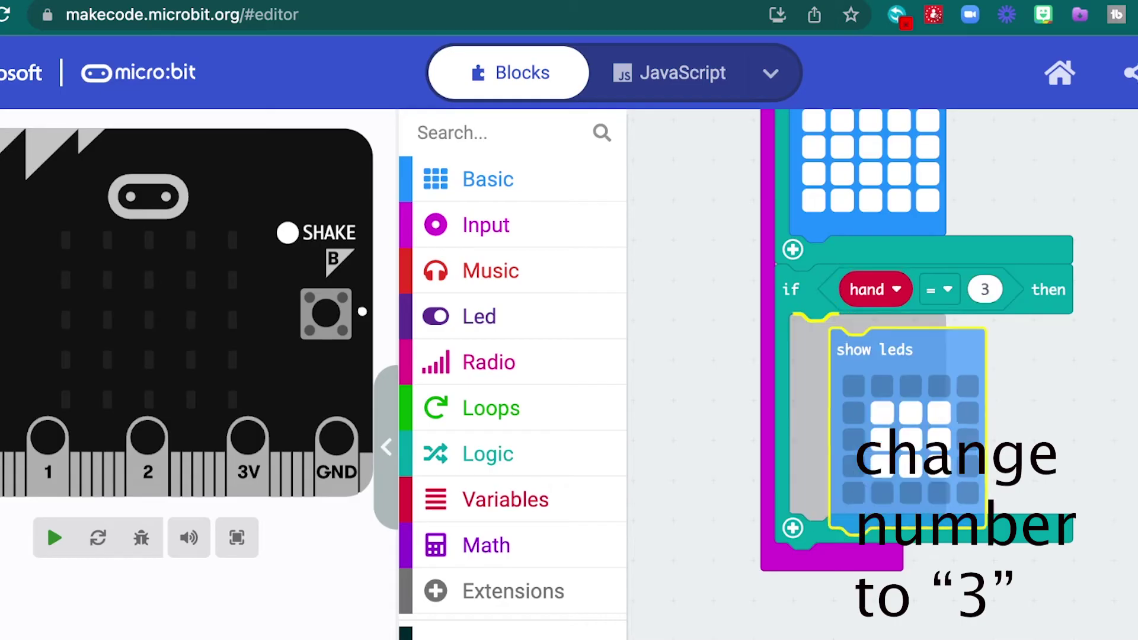
pyautogui.moveTo(834, 335); pyautogui.dragTo(462, 517)
# - Add a Basic show icon block inside the third check set to scissors
pyautogui.press('Up')
pyautogui.press('Up')
pyautogui.press('Up')
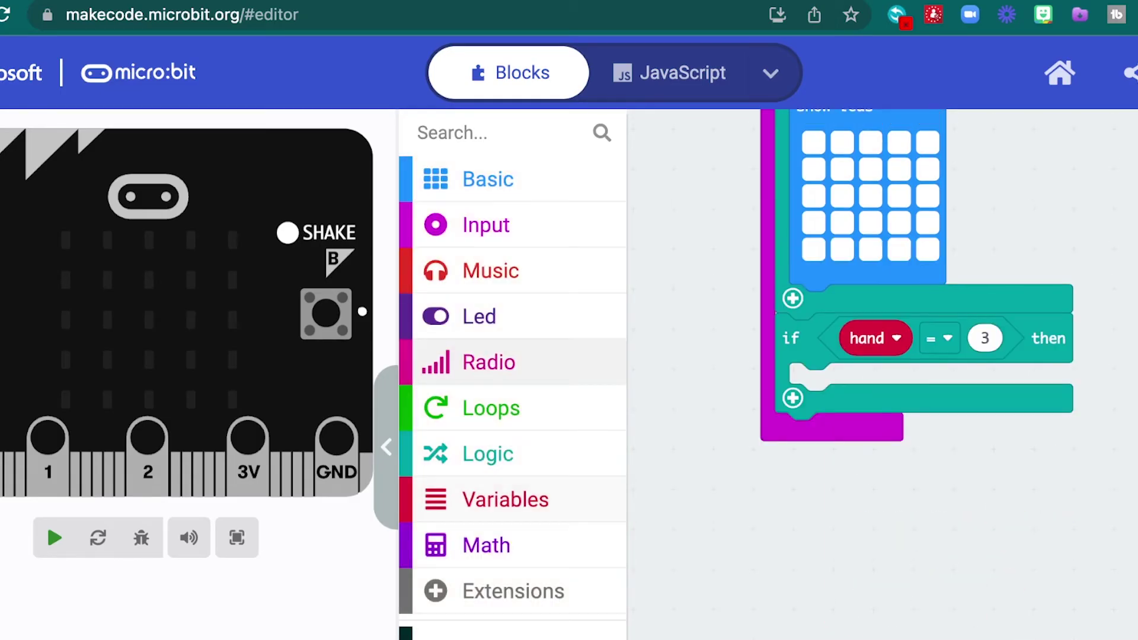
pyautogui.press('Up')
pyautogui.press('Up')
pyautogui.press('Up')
pyautogui.press('Up')
pyautogui.press('Return')
pyautogui.press('Down')
pyautogui.press('Down')
pyautogui.press('Down')
pyautogui.press('Up')
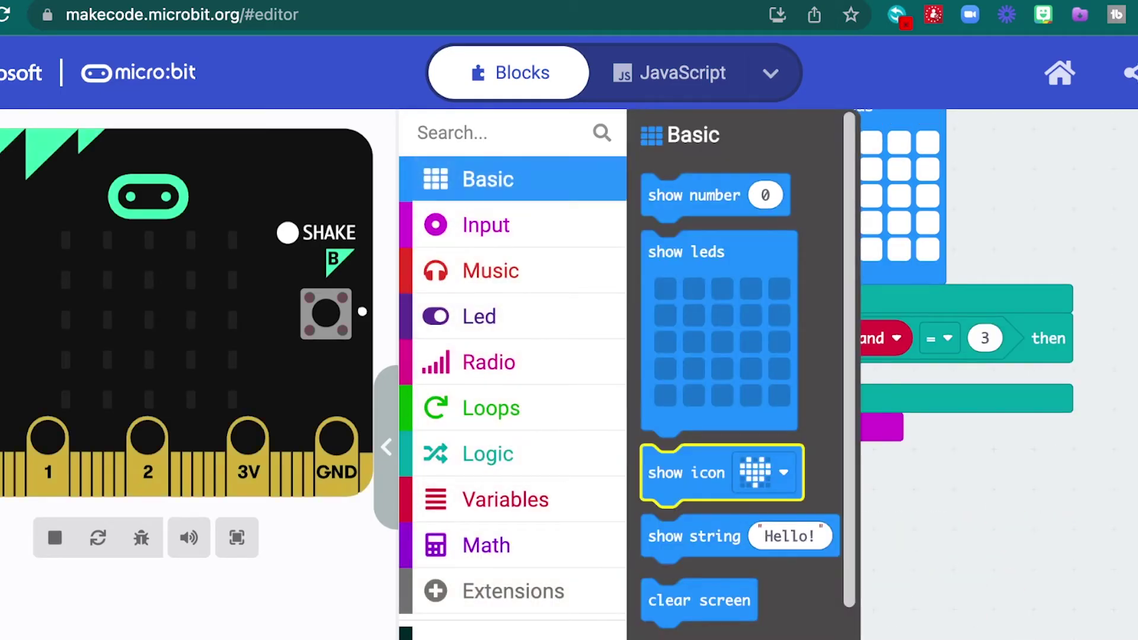
pyautogui.press('Return')
pyautogui.press('Right')
pyautogui.press('Return')
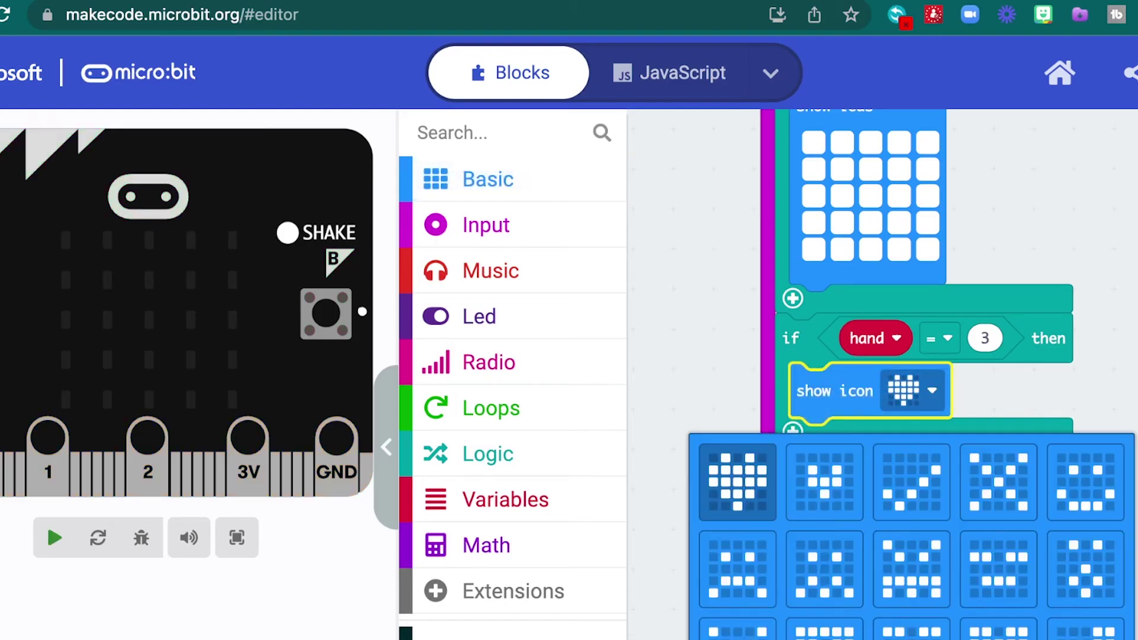
pyautogui.press('Down')
pyautogui.press('Down')
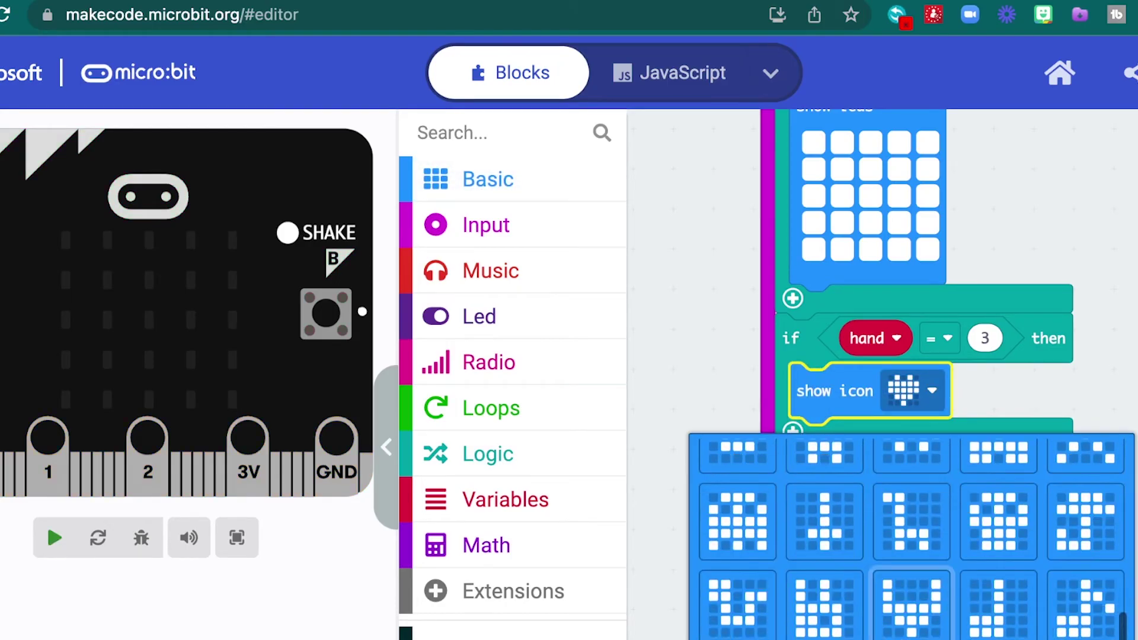
pyautogui.press('Return')
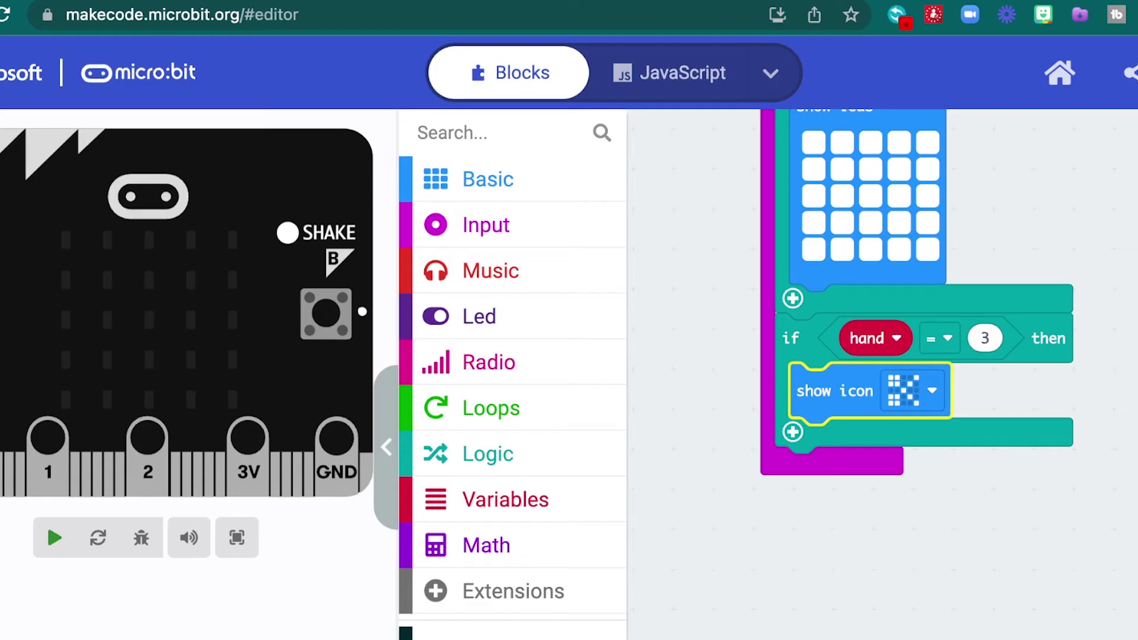
pyautogui.press('Escape')
pyautogui.scroll(5, 951, 373)
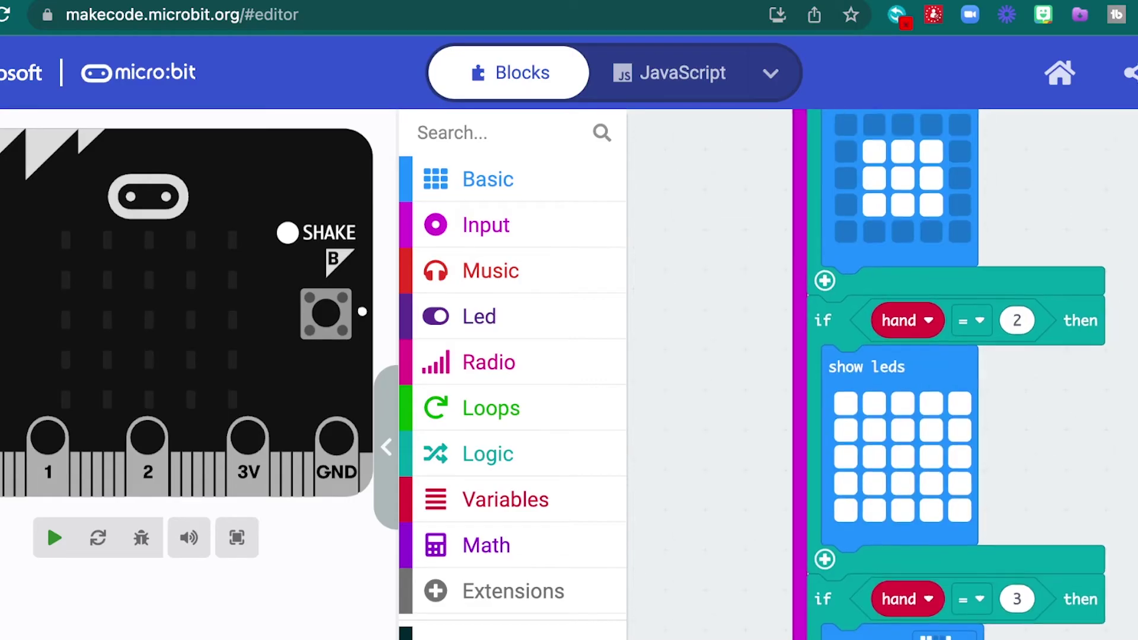
pyautogui.scroll(5, 951, 373)
pyautogui.scroll(2, 951, 373)
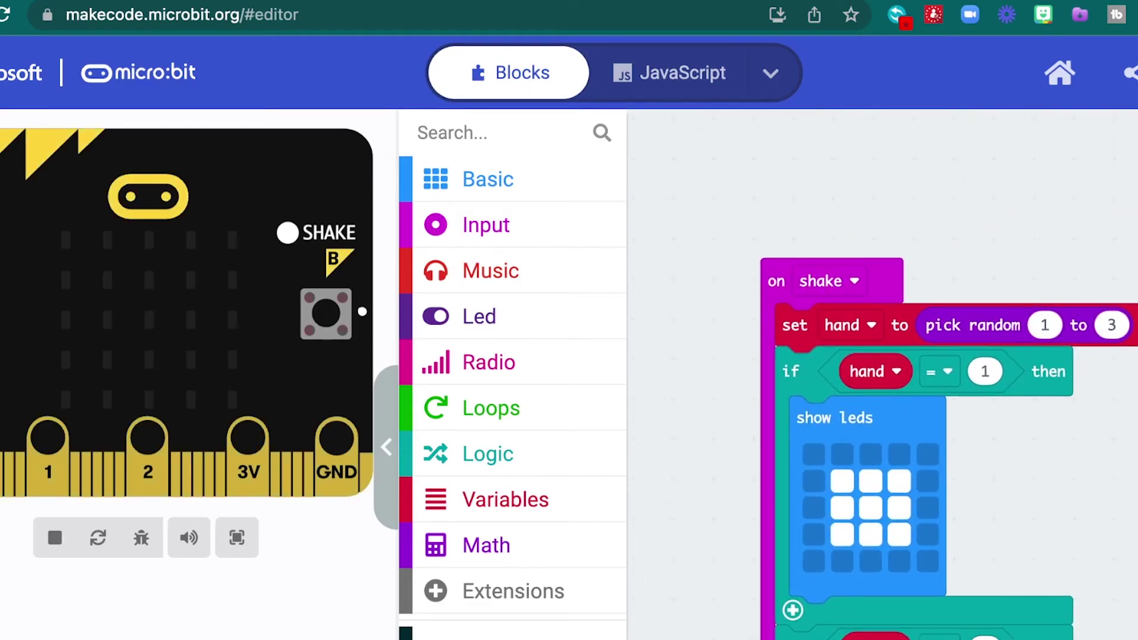
# - Add a show leds frame right after set hand and light scattered LEDs in it
pyautogui.click(487, 178)
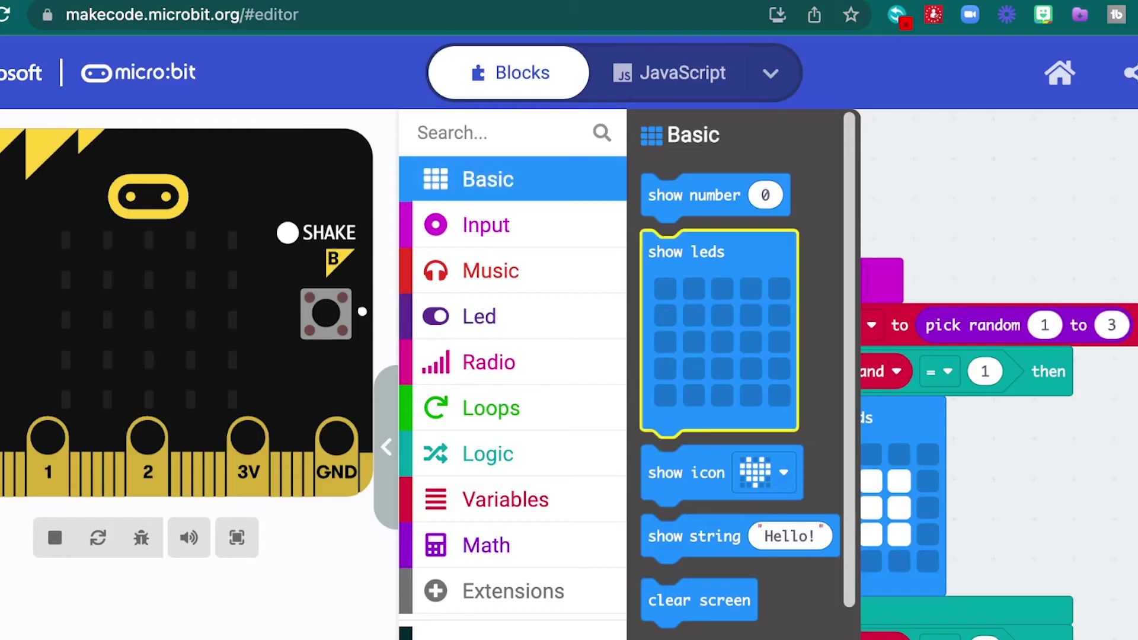
pyautogui.moveTo(685, 252)
pyautogui.mouseDown()
pyautogui.moveTo(831, 334)
pyautogui.moveTo(1129, 459)
pyautogui.mouseUp()
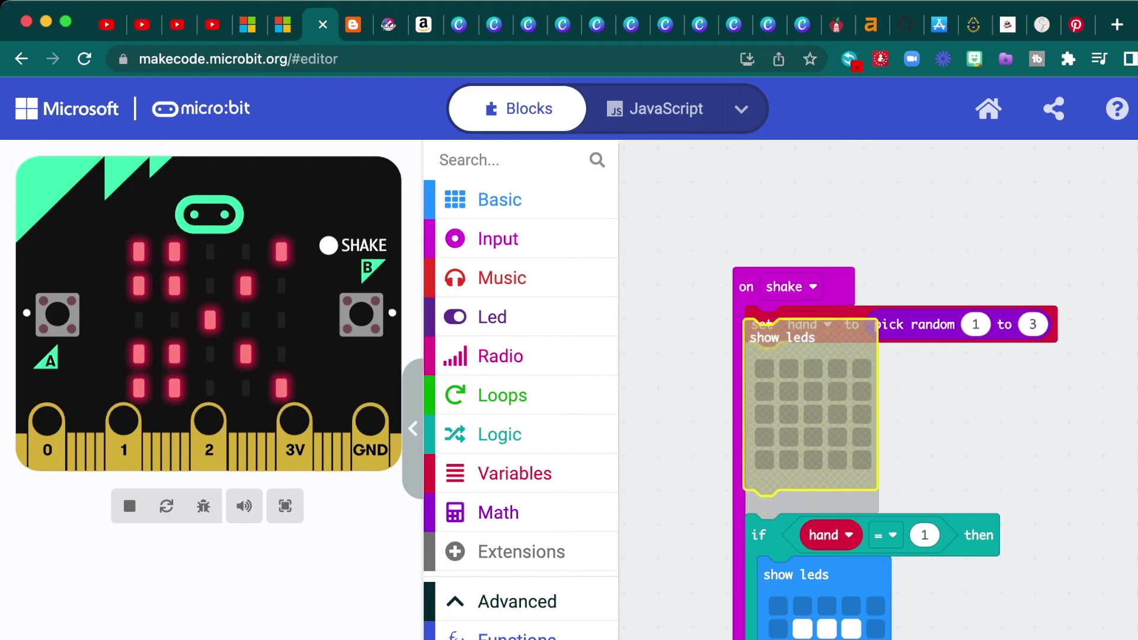
pyautogui.moveTo(783, 355)
pyautogui.mouseDown()
pyautogui.moveTo(777, 316)
pyautogui.moveTo(794, 395)
pyautogui.moveTo(784, 361)
pyautogui.mouseUp()
pyautogui.click(814, 392)
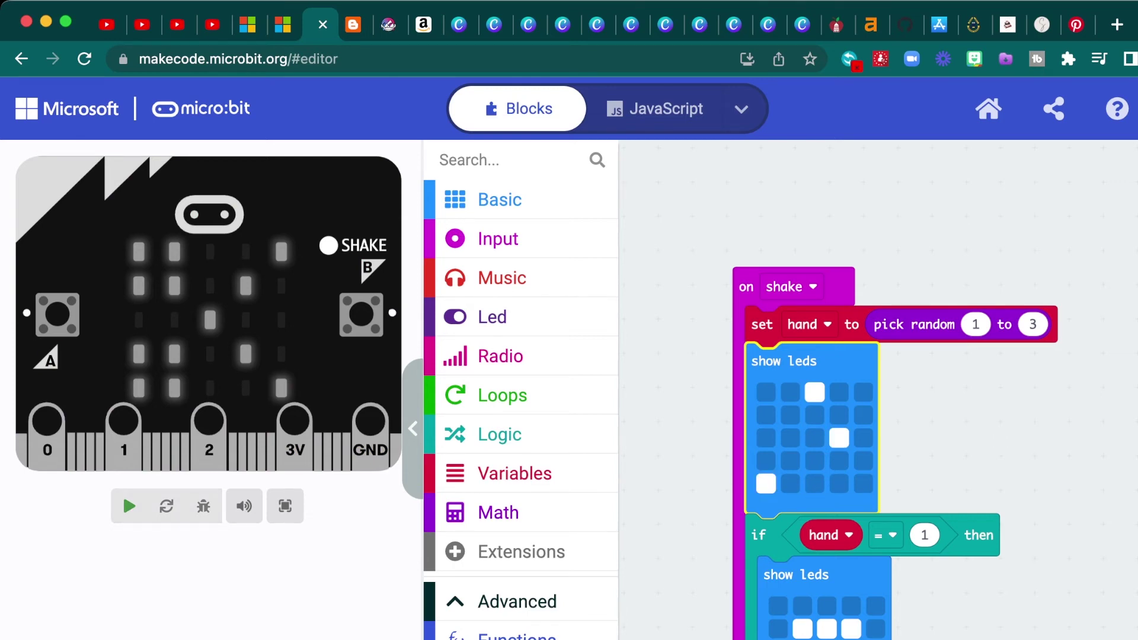
# - Light two more dots in the first frame and add a second empty show leds below it
pyautogui.click(765, 415)
pyautogui.click(814, 482)
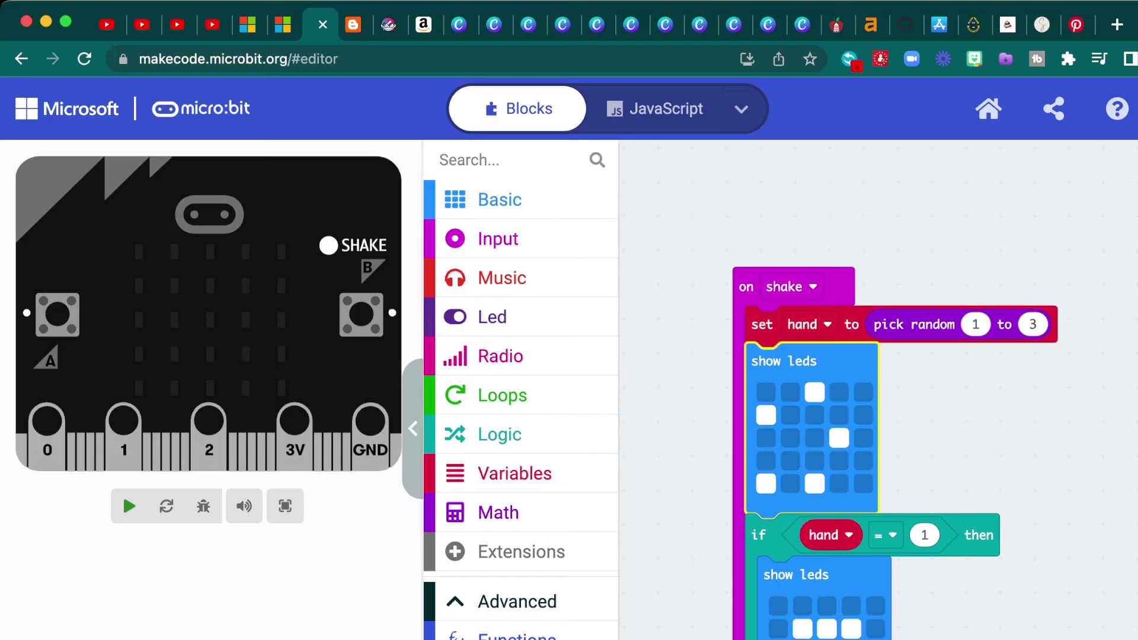
pyautogui.click(498, 200)
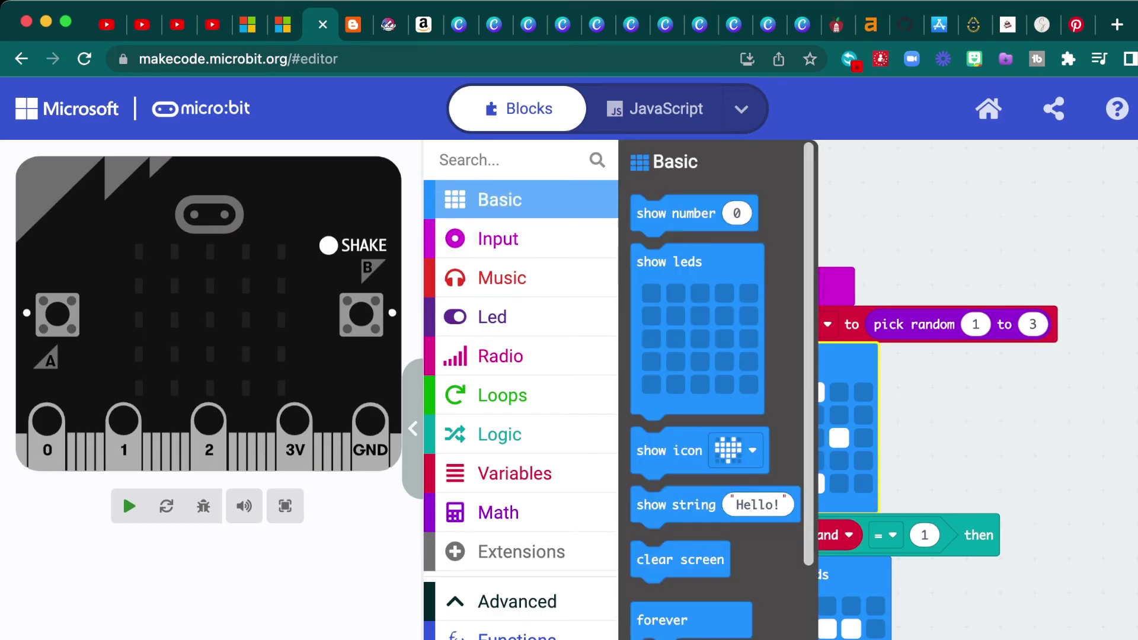
pyautogui.moveTo(674, 244)
pyautogui.mouseDown()
pyautogui.moveTo(796, 555)
pyautogui.moveTo(783, 534)
pyautogui.mouseUp()
pyautogui.scroll(-5, 889, 391)
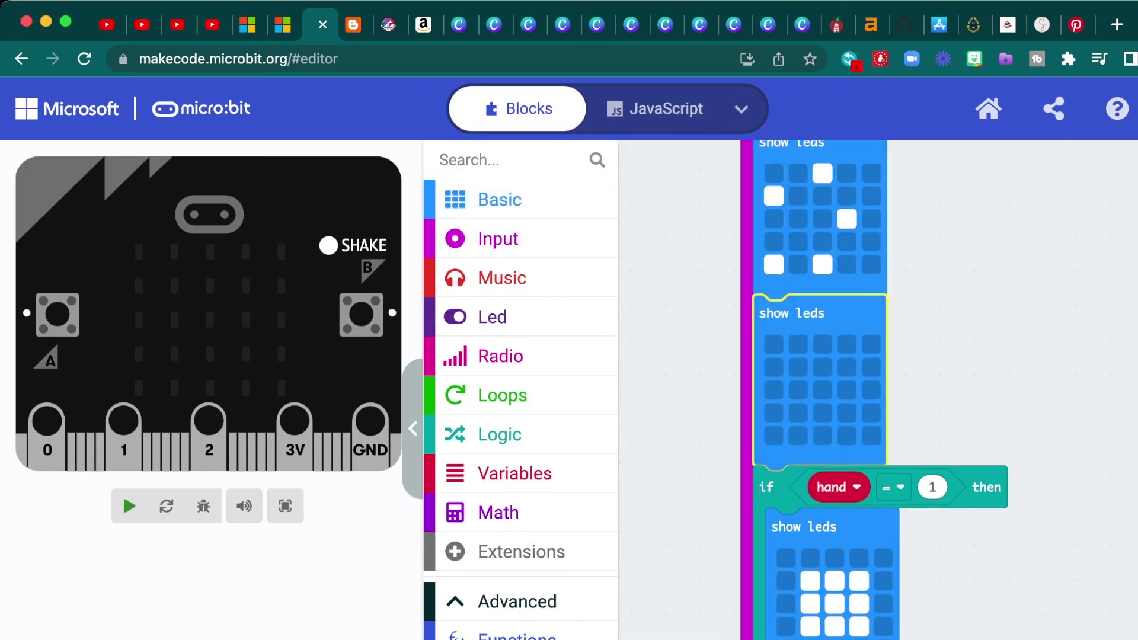